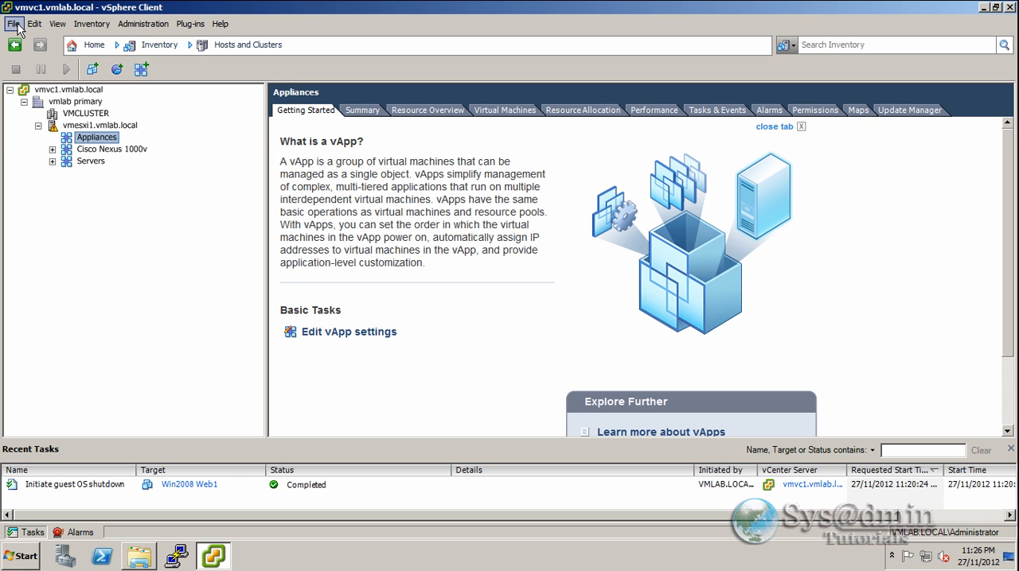
- Start an OVF template deployment with vSphereDataProtection_-_0.5TB.ova from the vSphere Data Protection folder as the source
click(14, 25)
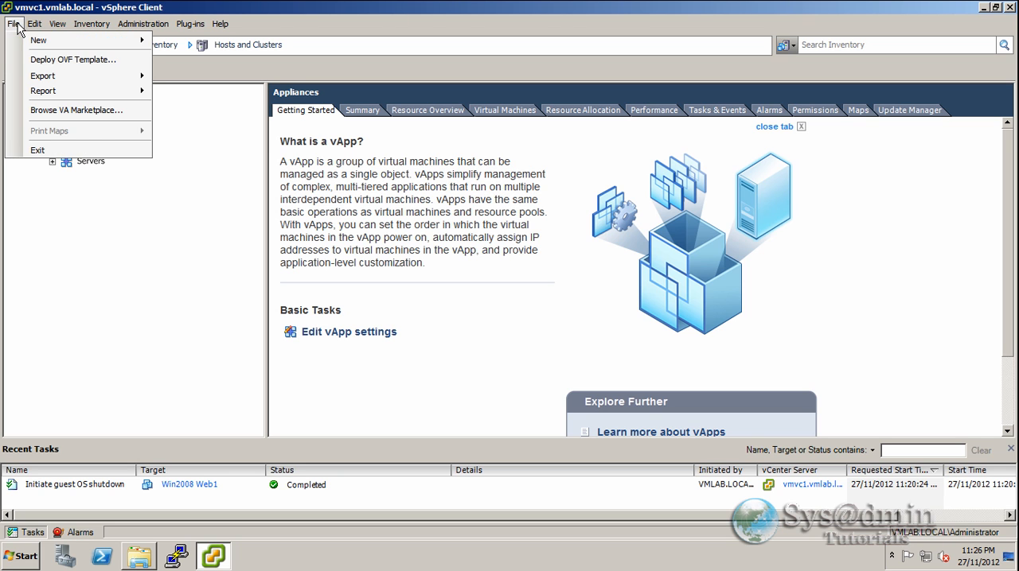
click(44, 60)
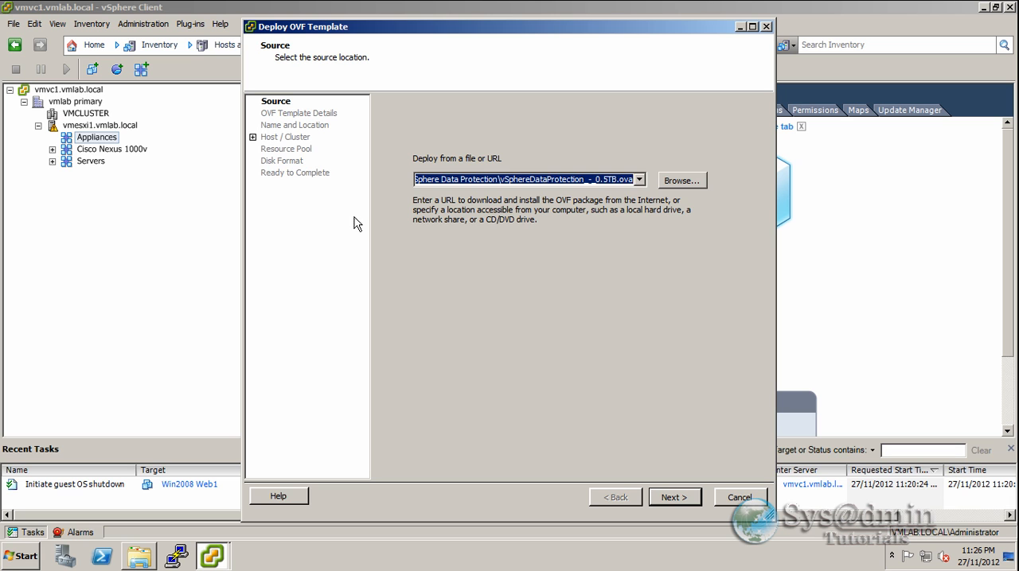
click(673, 182)
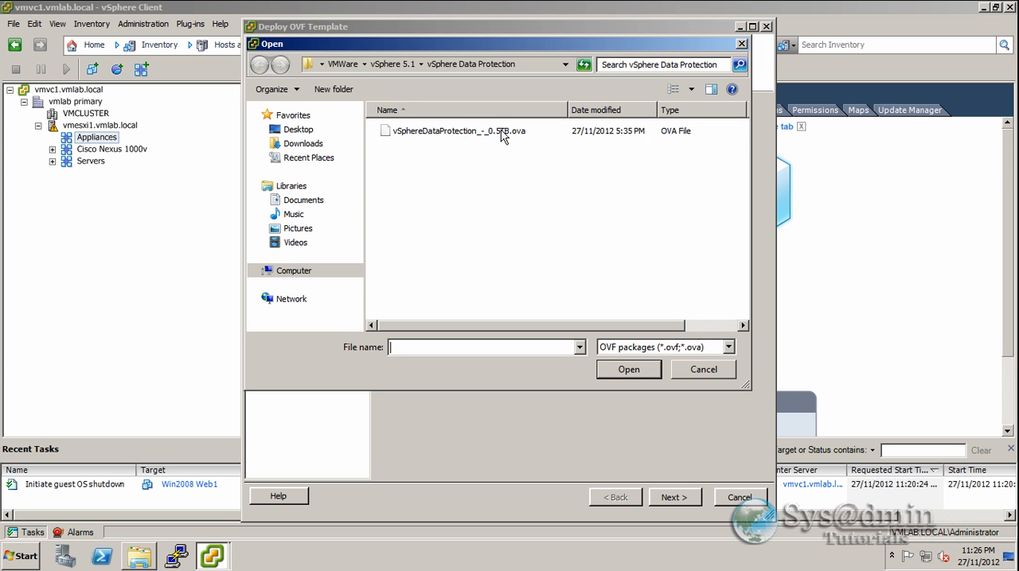
click(448, 132)
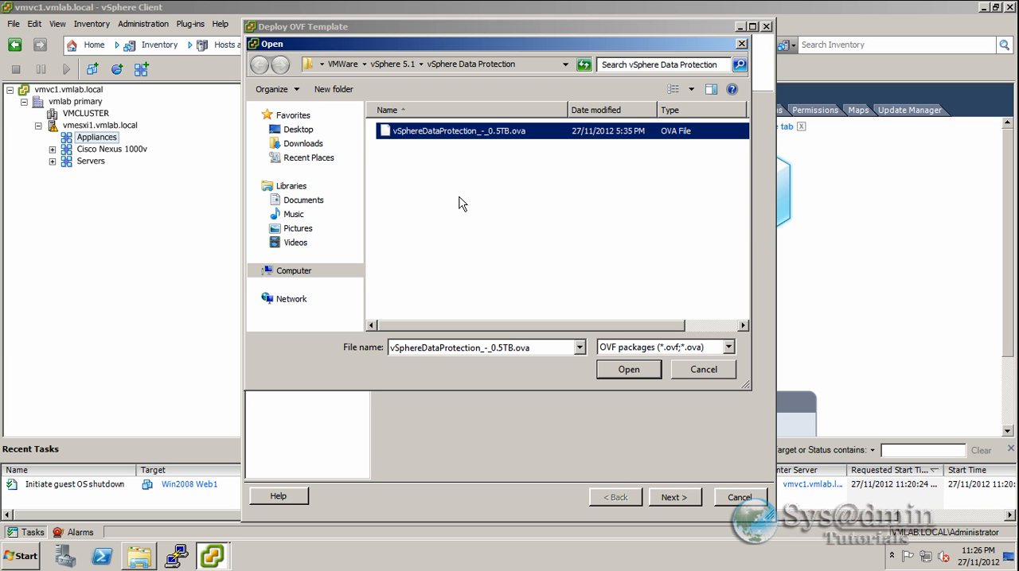
click(633, 374)
click(674, 497)
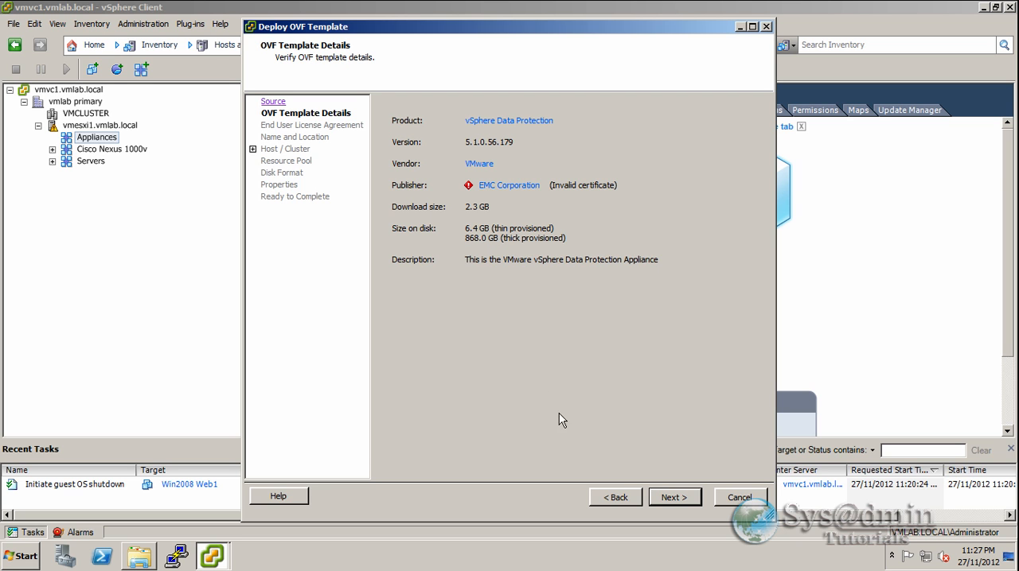
- Proceed past the OVF template details and accept the end user license agreement
click(673, 498)
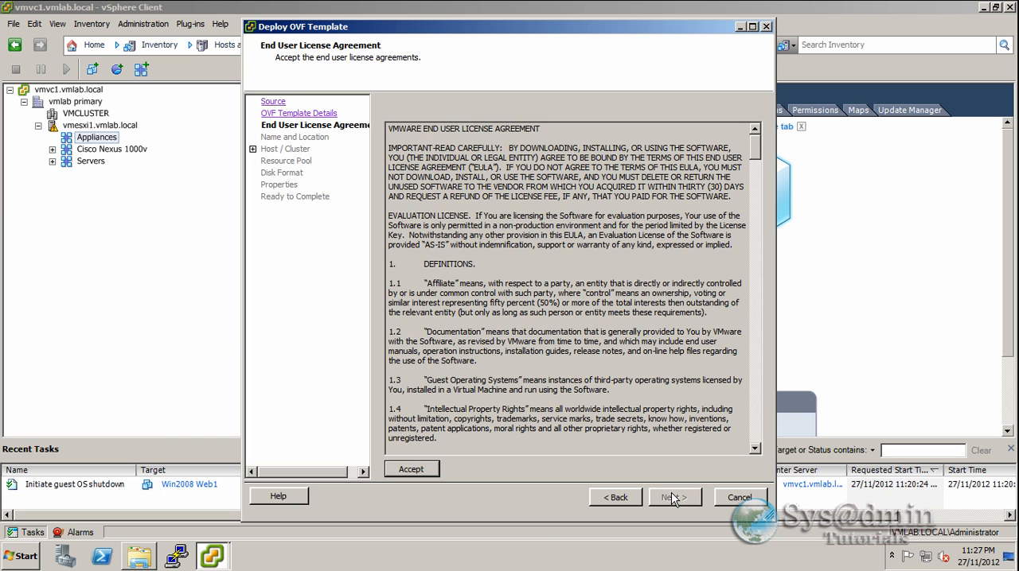
click(417, 466)
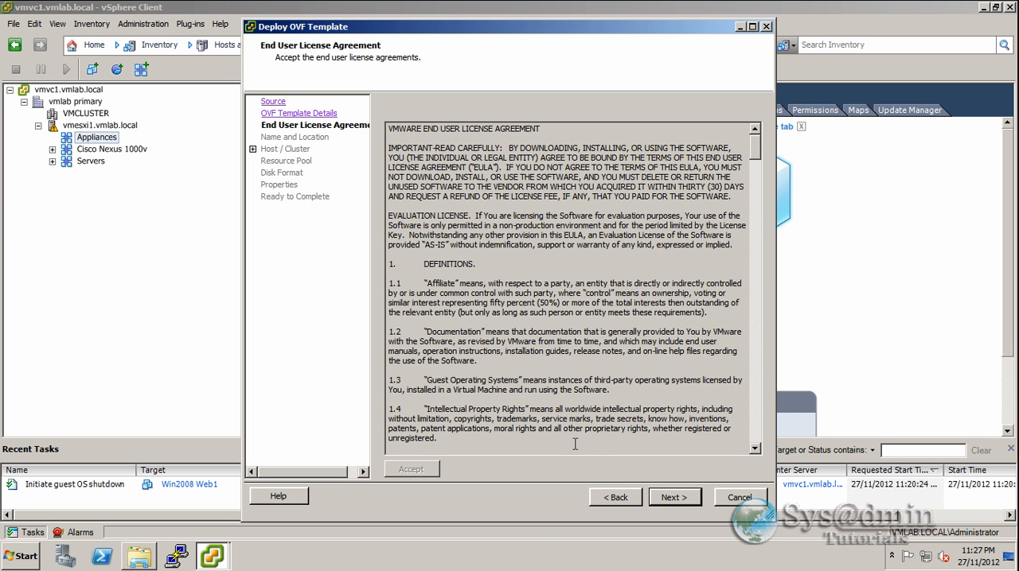
click(672, 498)
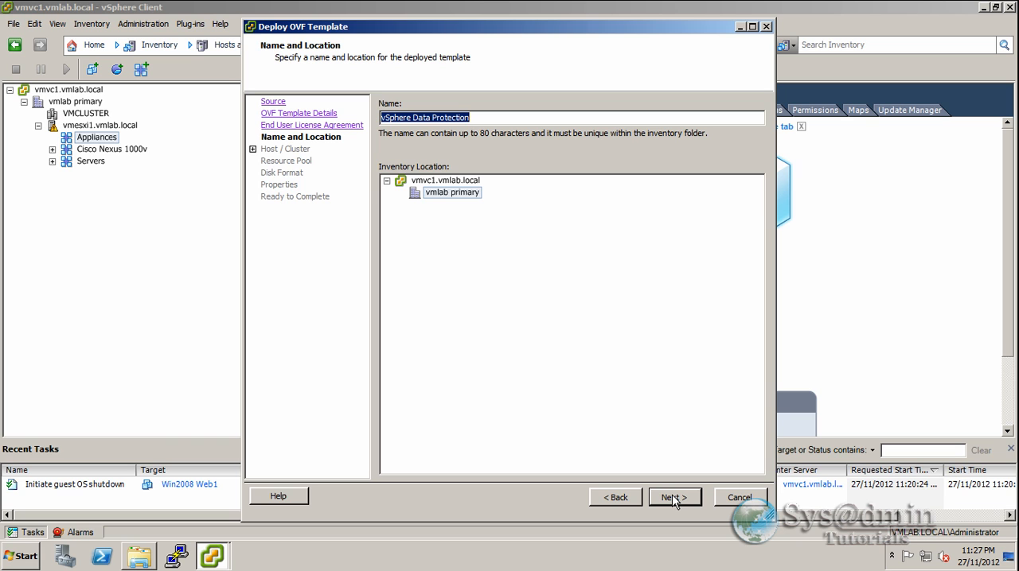
- Keep the name vSphere Data Protection for the deployed template and choose vmlab primary as its inventory location
click(495, 119)
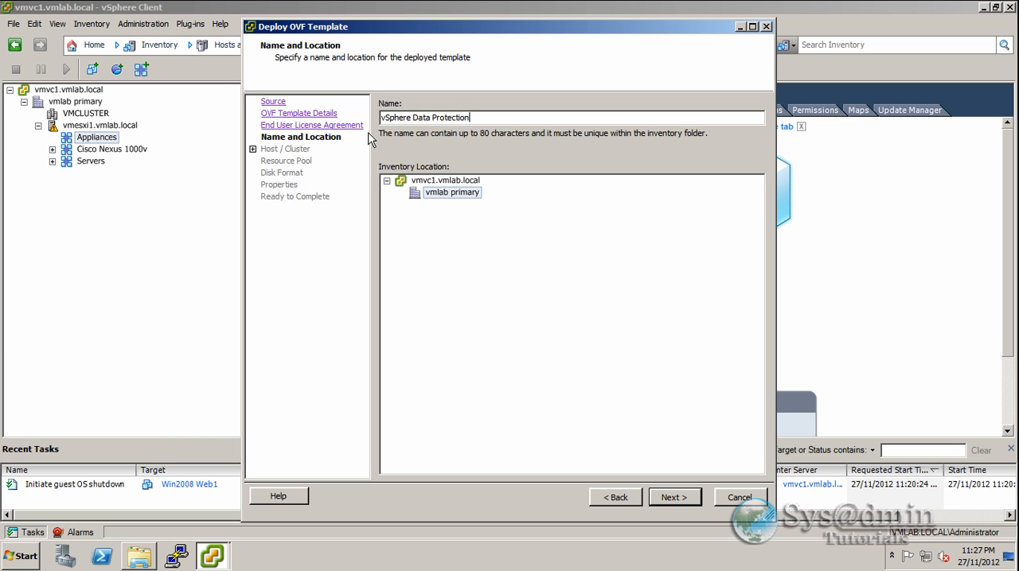
click(443, 199)
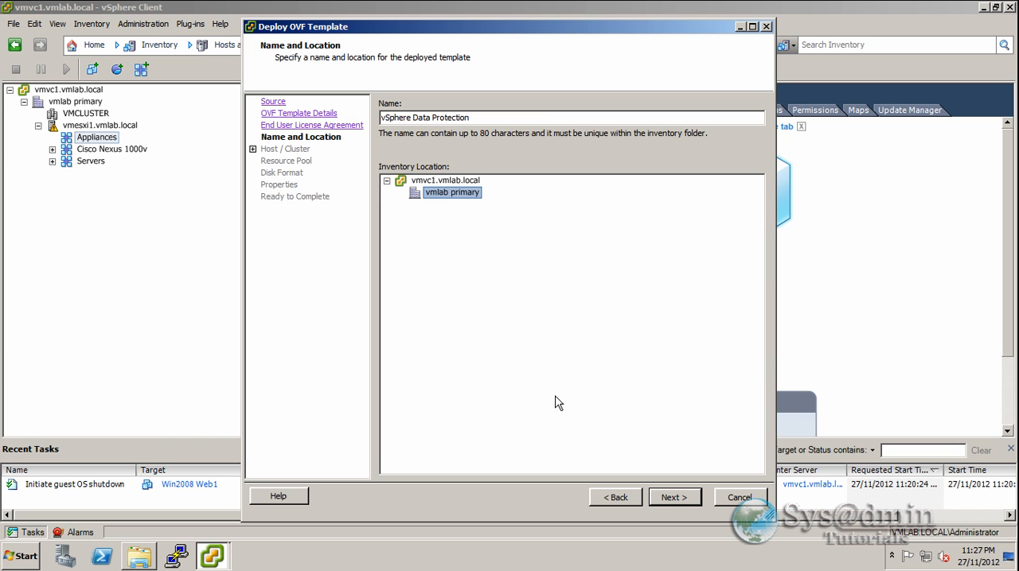
click(673, 497)
- Choose vmesxi1.vmlab.local as the deployment host and Appliances as the resource pool
click(431, 130)
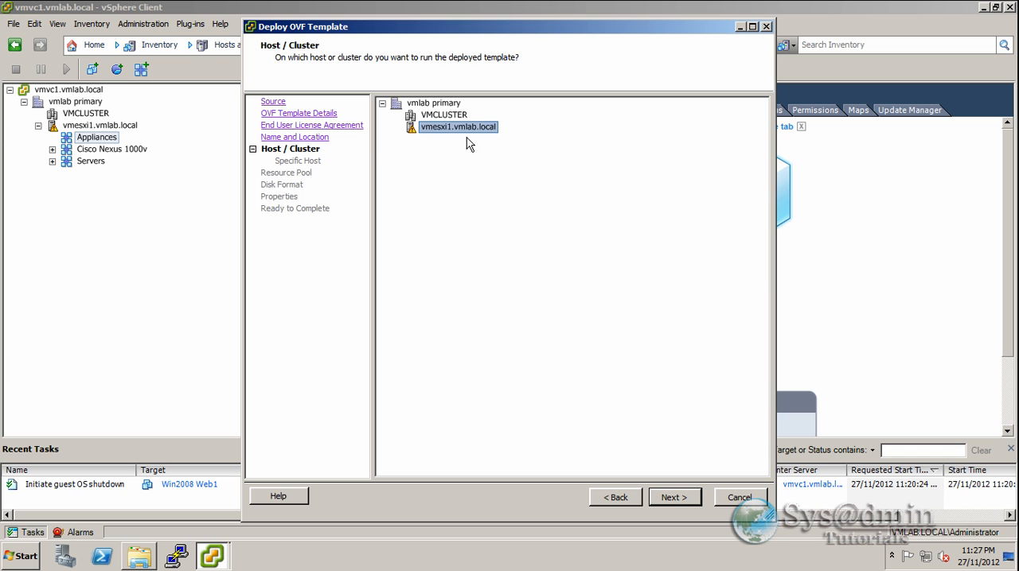
click(673, 498)
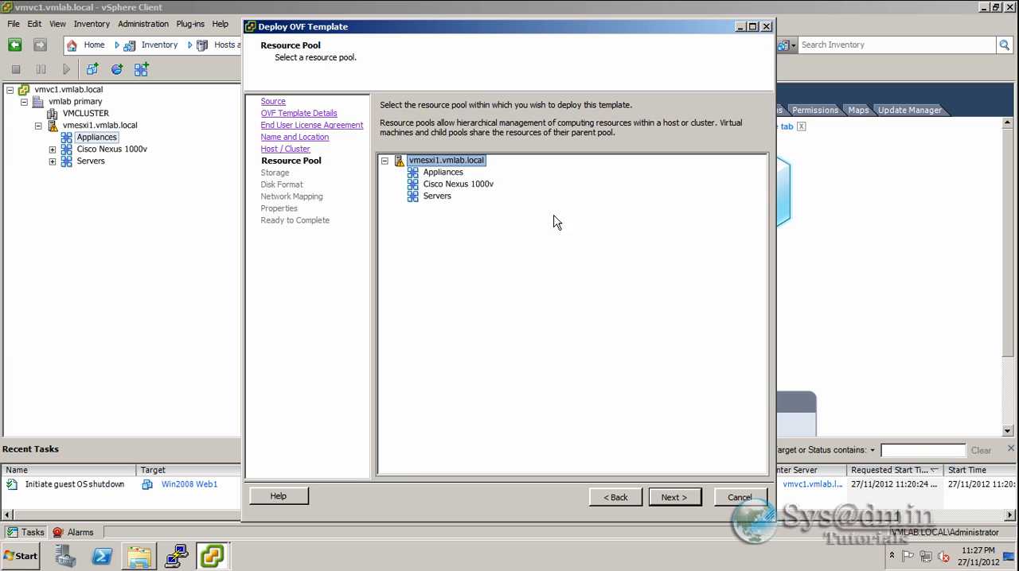
click(454, 173)
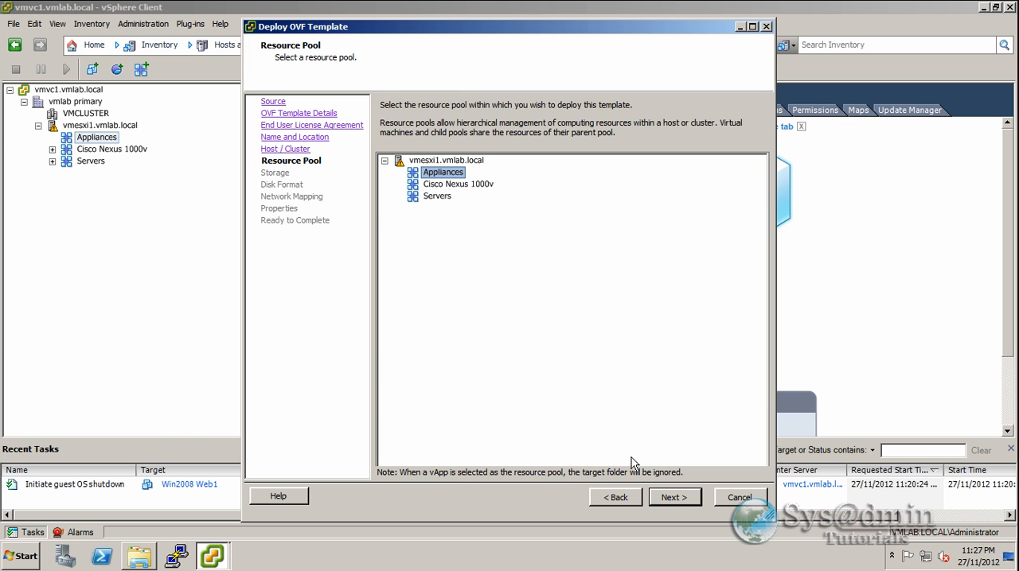
click(673, 498)
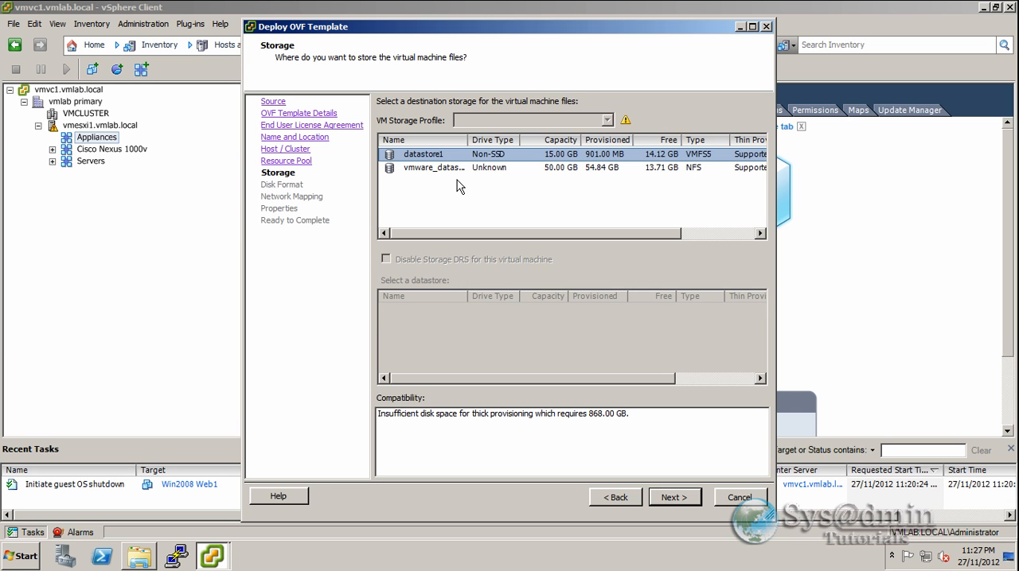
- Store the appliance on vmware_datastore1 with Thin Provision and keep Isolated Network mapped to VM Network
drag(468, 140, 504, 140)
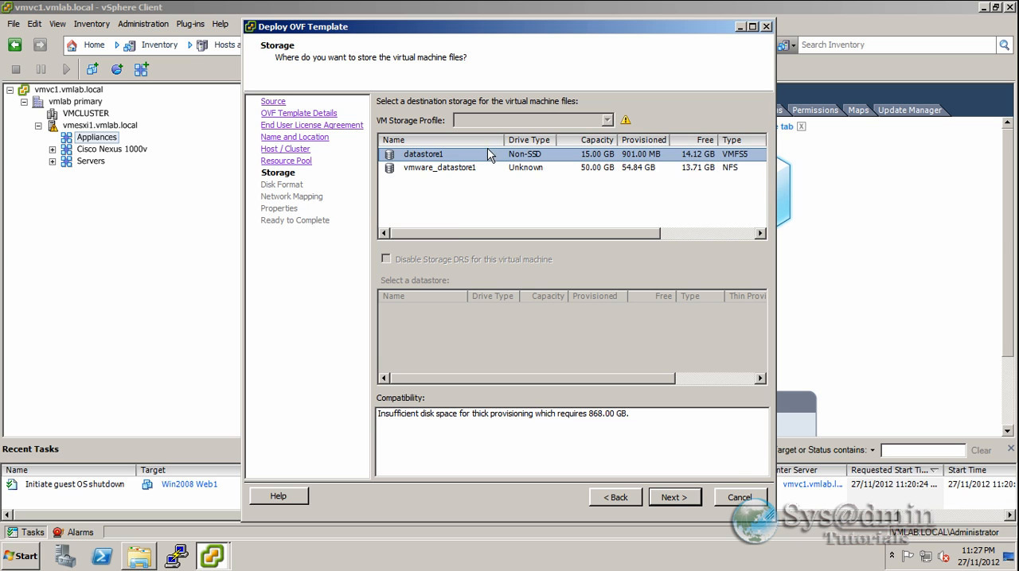
click(421, 168)
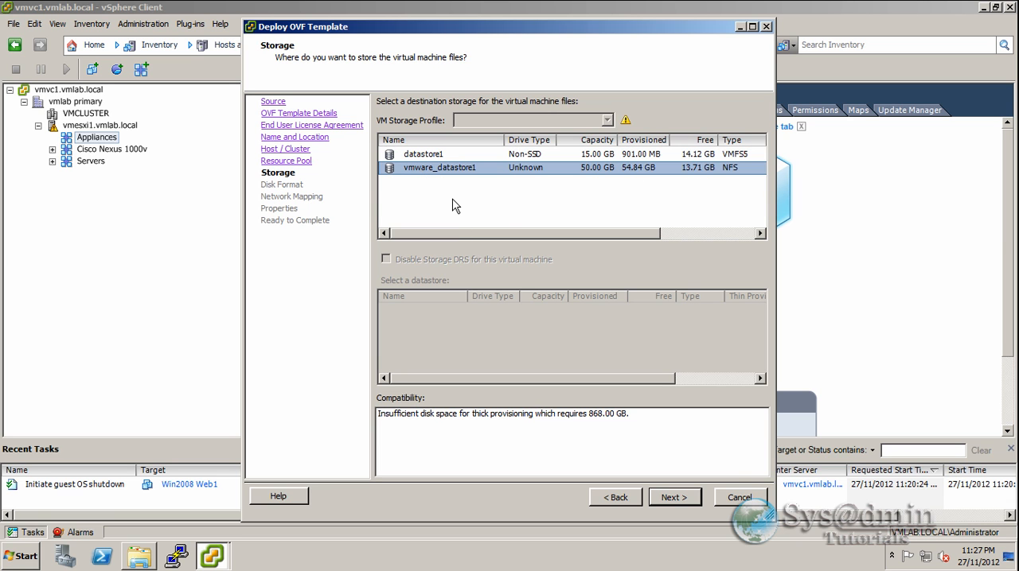
click(671, 498)
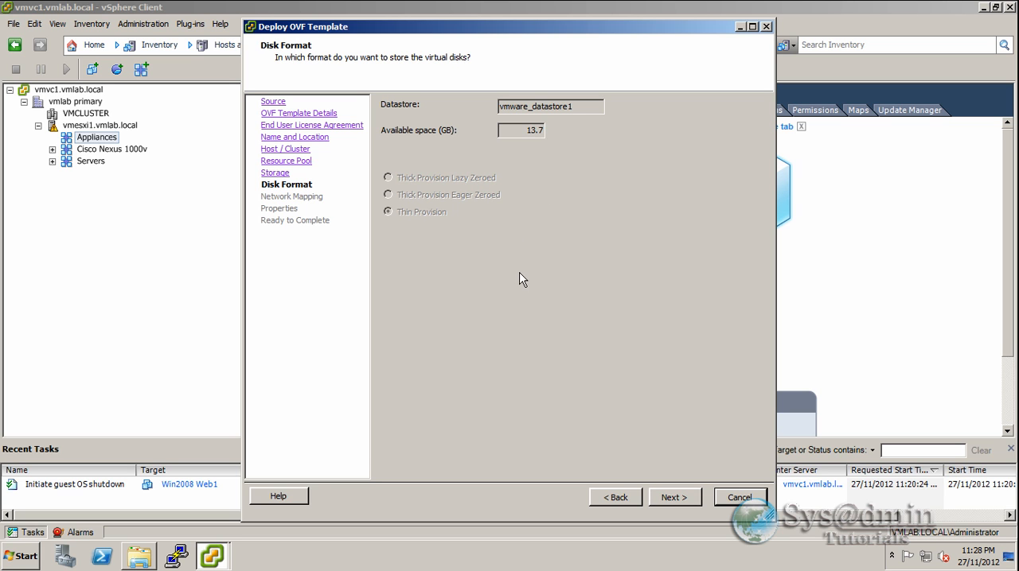
click(672, 497)
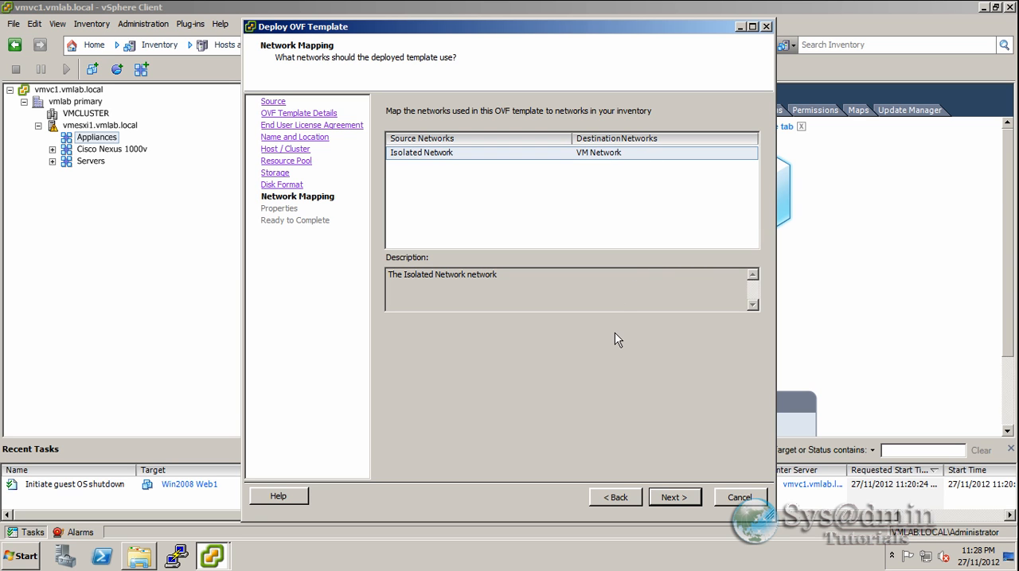
click(676, 499)
- Set the appliance's default gateway to 192.168.1.1 and its DNS server to 192.168.1.100
text(192.168.1.)
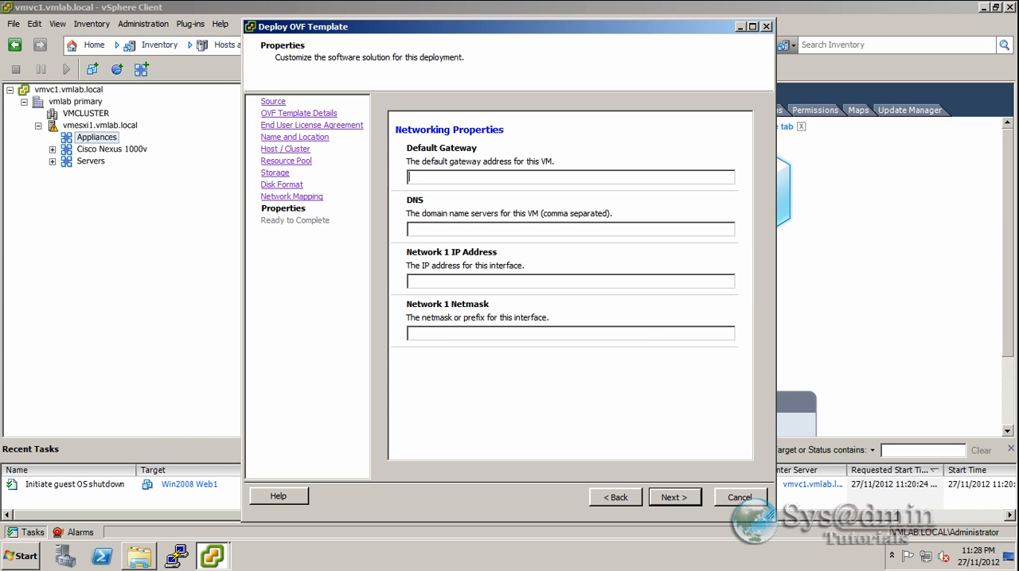
text(1)
key(Tab)
text(192.168.1.100)
- Set the Network 1 IP address to 192.168.1.125 and its netmask to 255.255.255.0
key(Tab)
text(192.168.1.125)
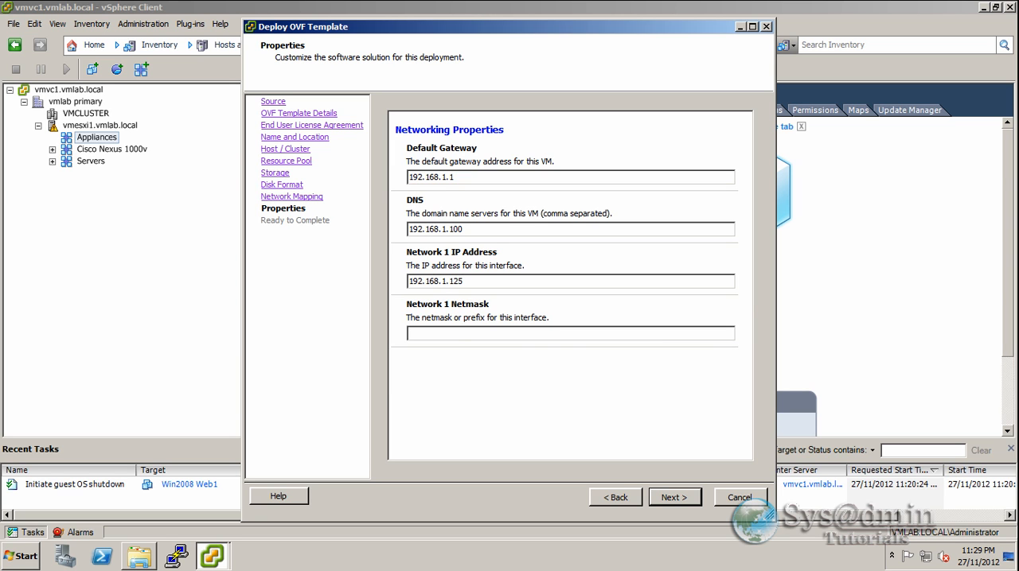
click(460, 335)
text(255.255.255.0)
- Deploy the appliance with the summarized settings, leaving power on after deployment off, and dismiss the completion notice
click(679, 498)
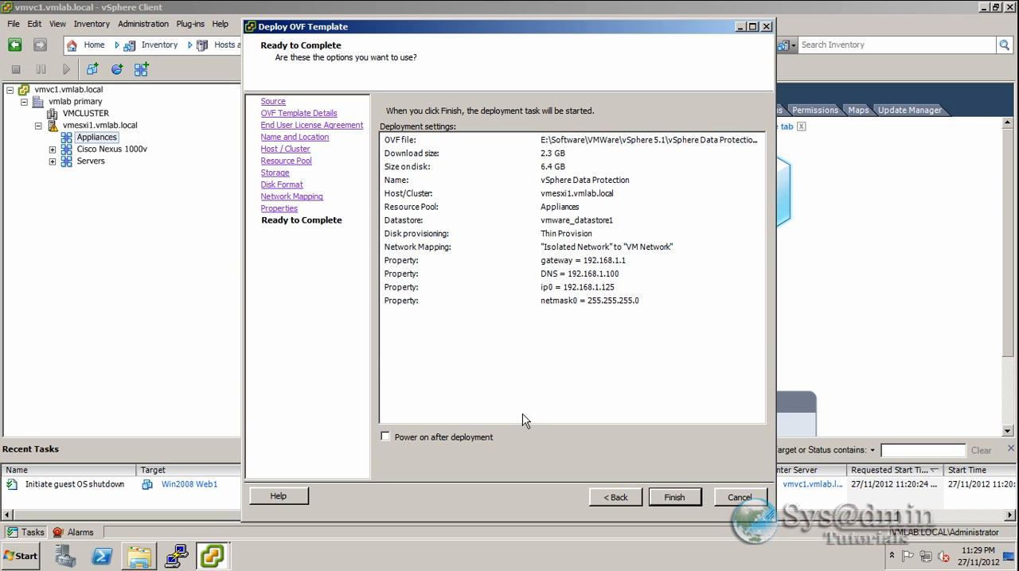
click(677, 496)
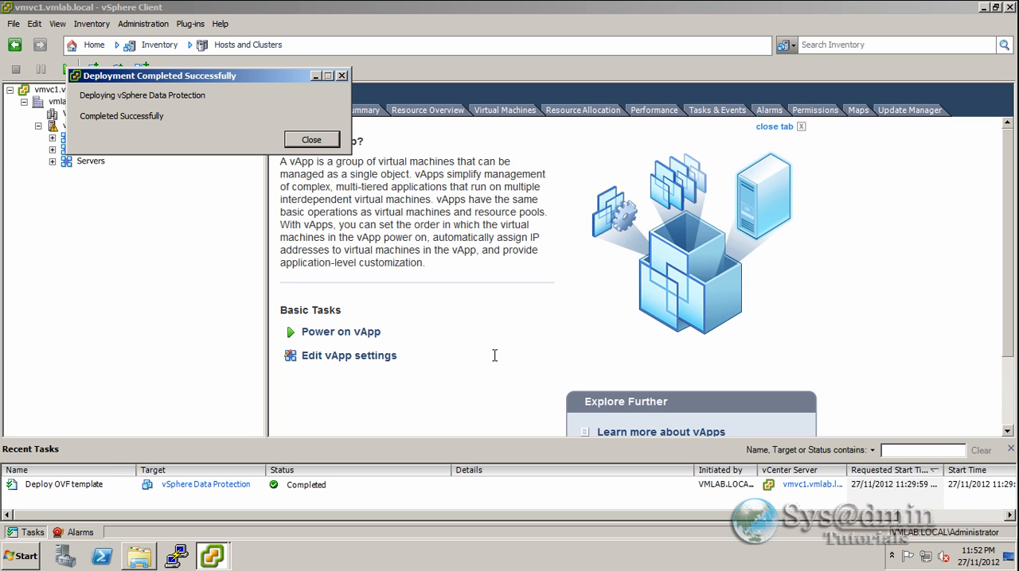
click(312, 140)
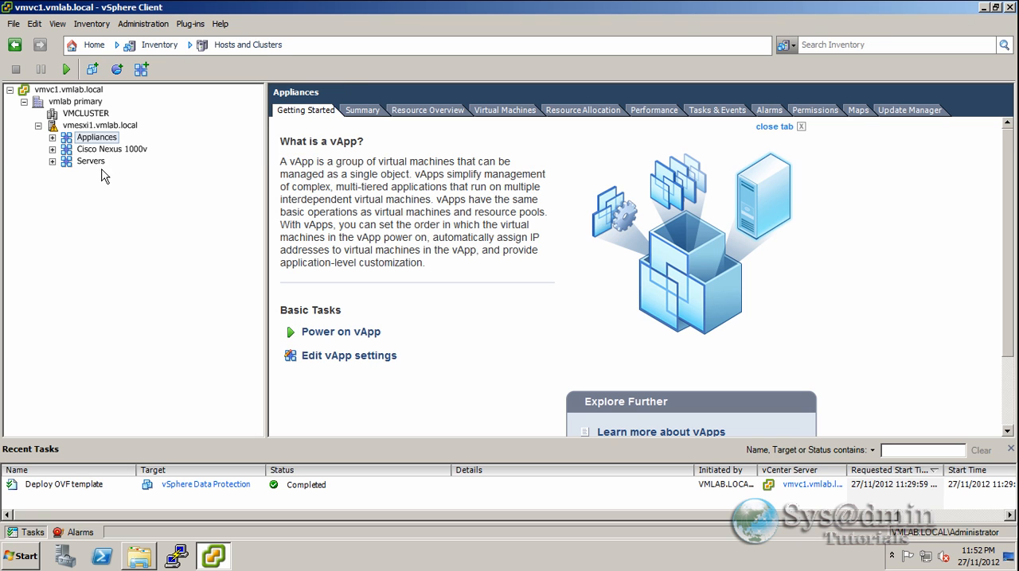
- Expand the Appliances vApp and open the console of the vSphere Data Protection virtual machine
click(53, 137)
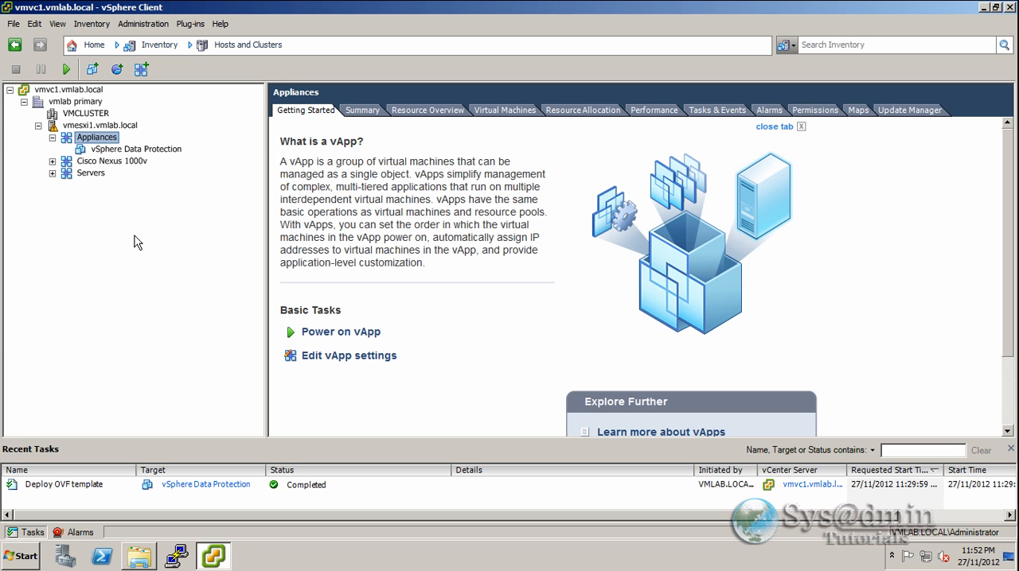
click(157, 152)
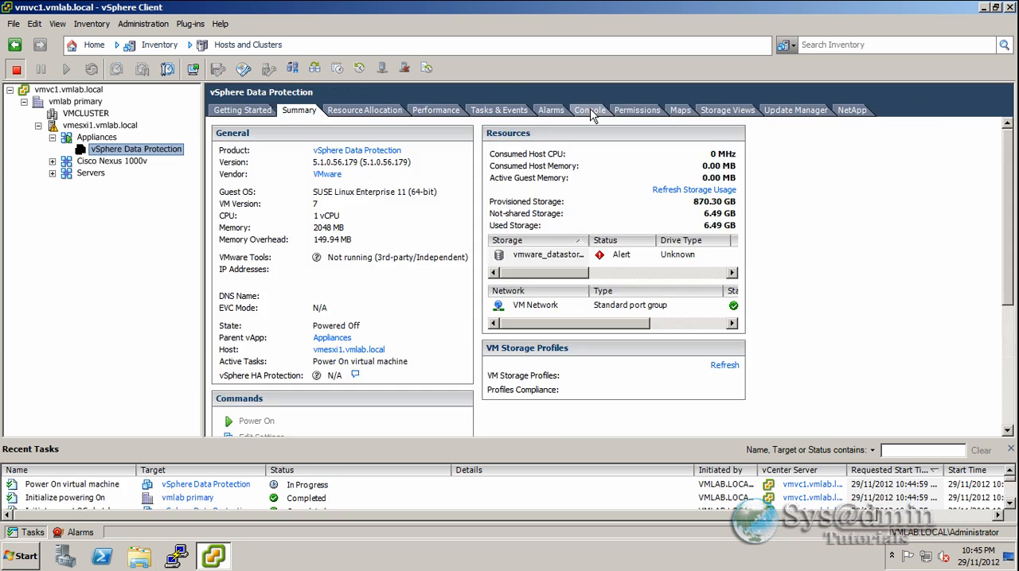
click(589, 109)
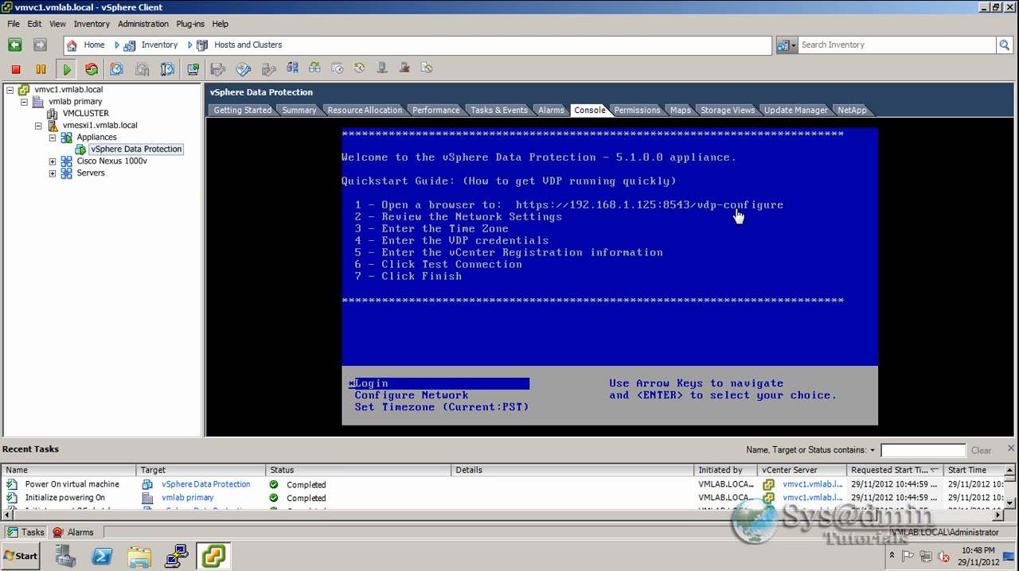
click(28, 558)
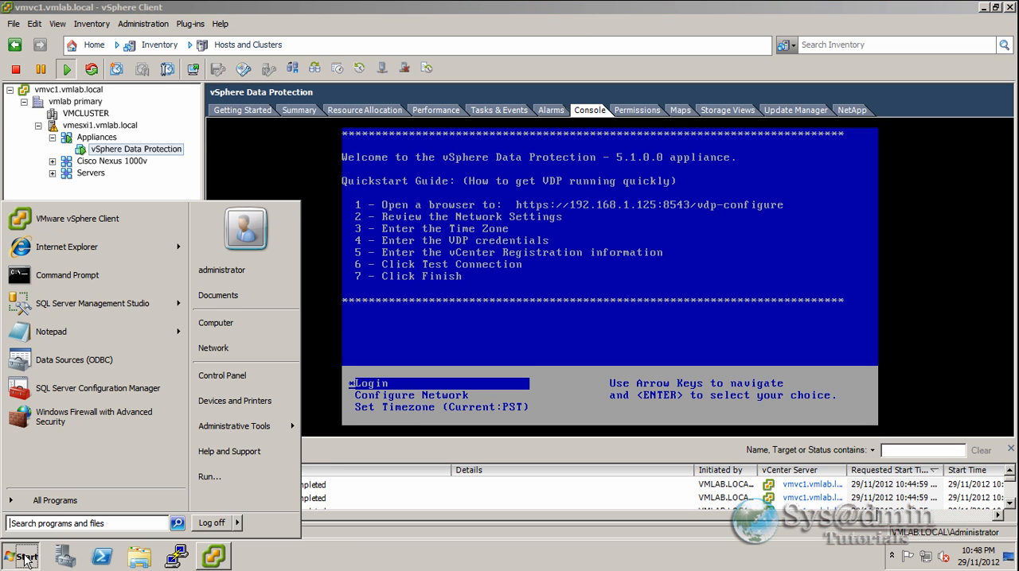
click(72, 248)
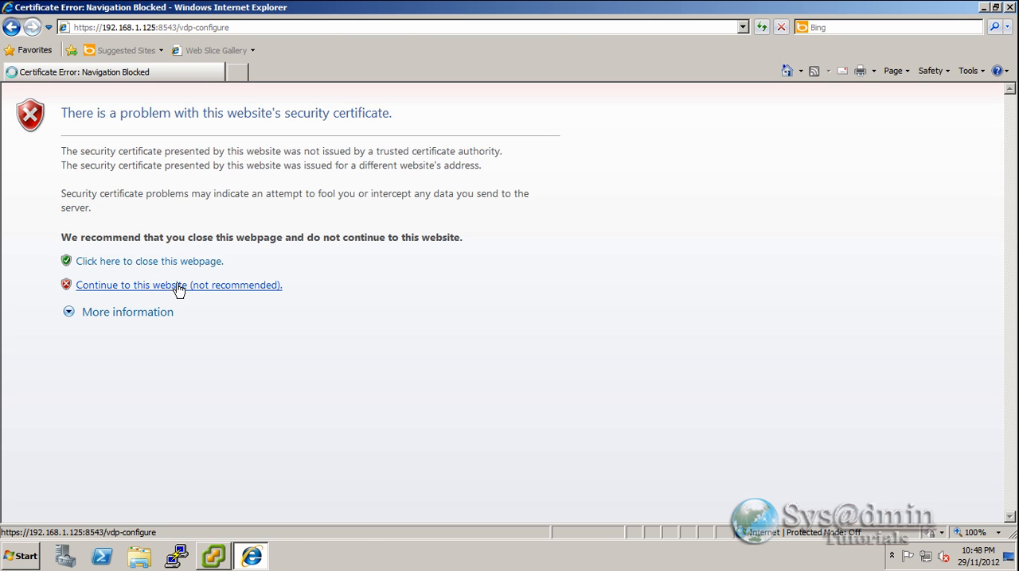
click(178, 288)
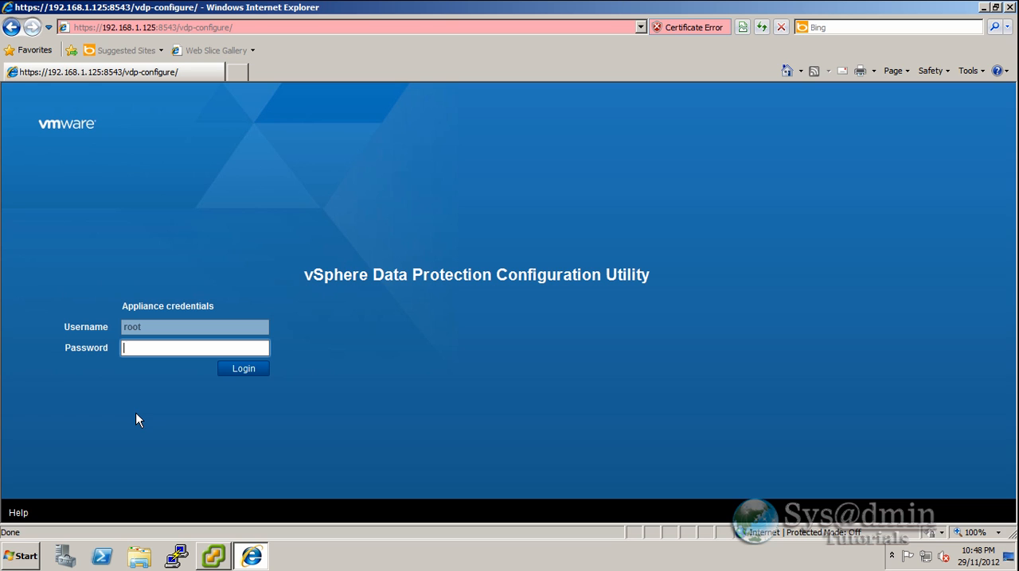
- Log in to the vSphere Data Protection Configuration Utility with the appliance password and proceed to the network settings
text(changeme)
click(244, 369)
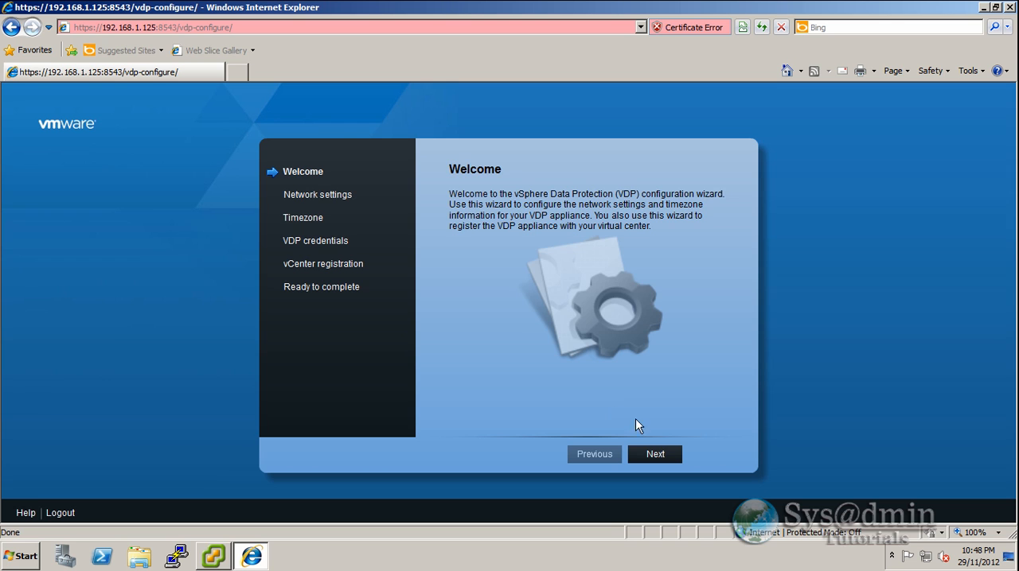
click(655, 454)
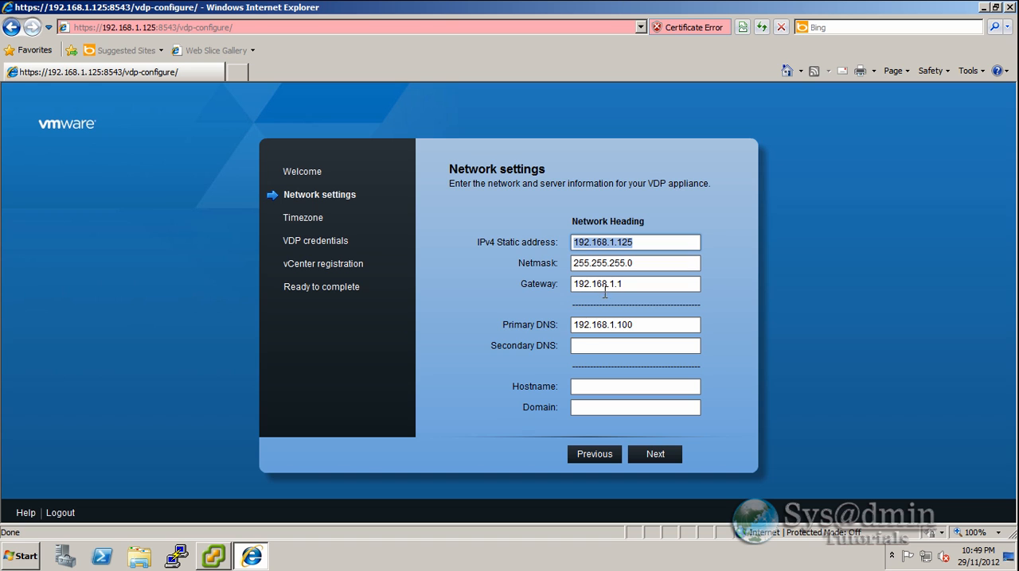
- Set the appliance's hostname to vdp and domain to vmlab.local, and choose Australia/Sydney as its timezone
click(573, 387)
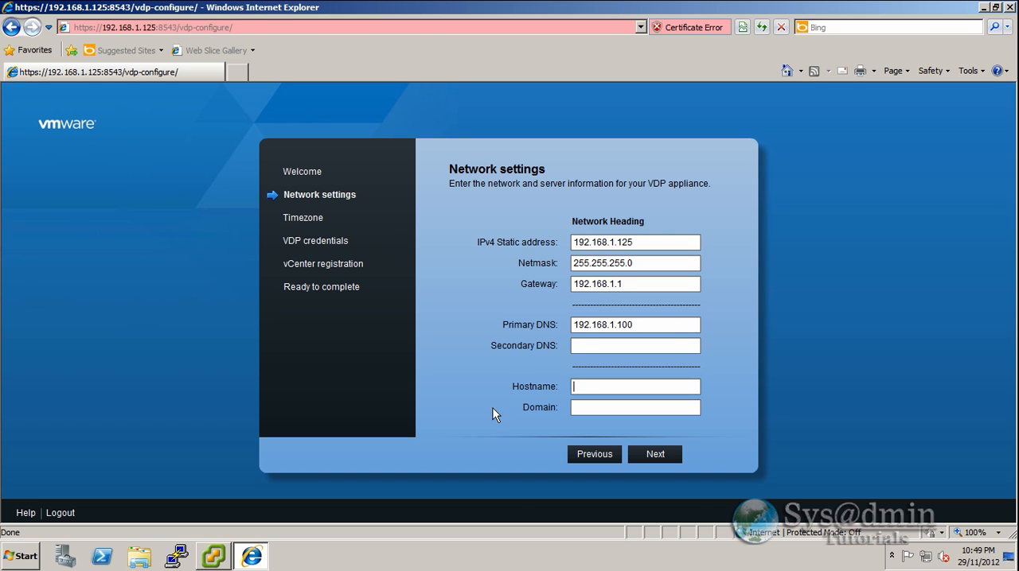
text(vdp)
key(Tab)
text(vmlab.local)
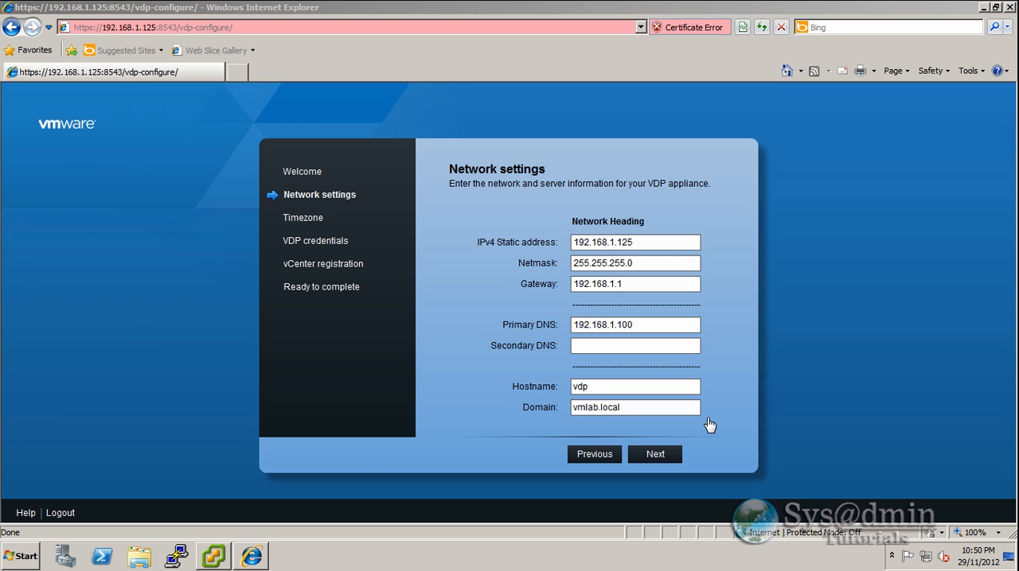
click(655, 455)
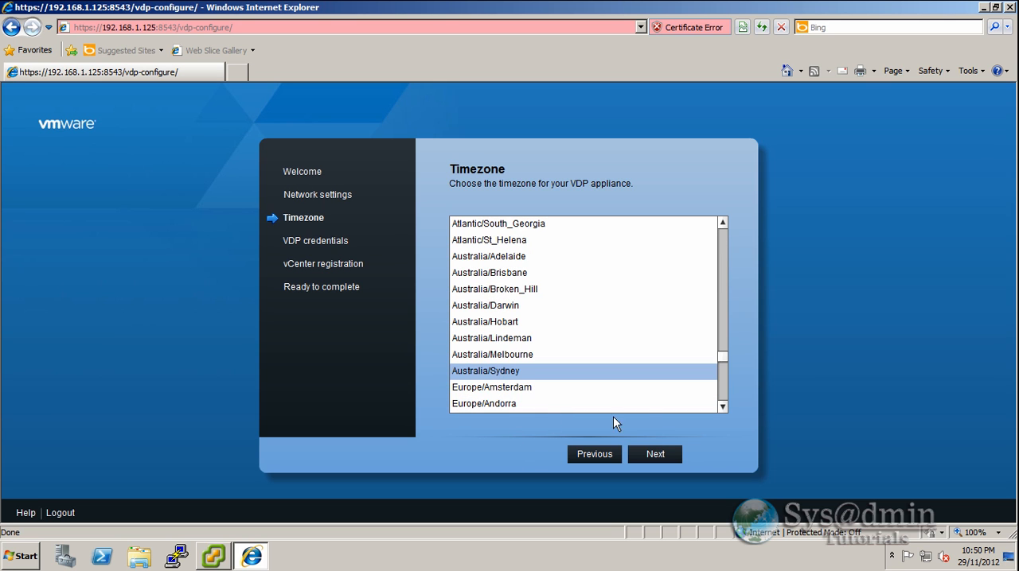
click(657, 454)
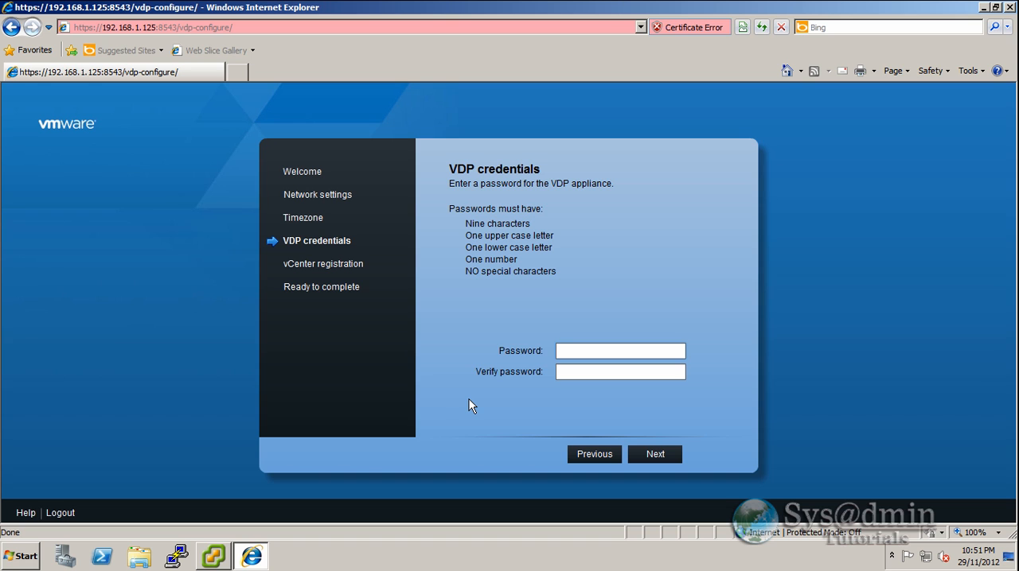
- Enter and verify a new password for the VDP appliance, and proceed to the vCenter registration
text(VMwar)
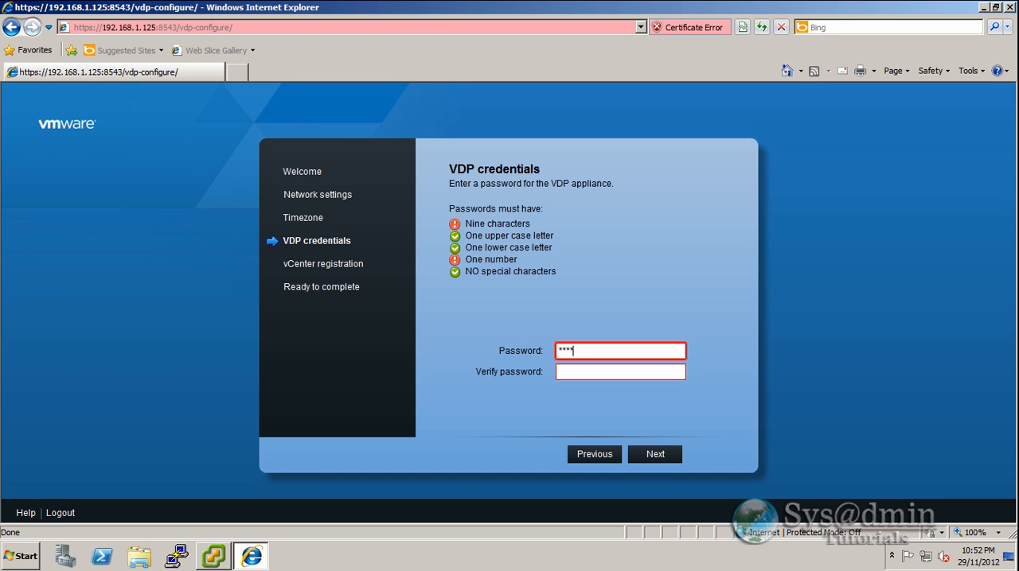
text(e123)
key(Tab)
text(VMware123)
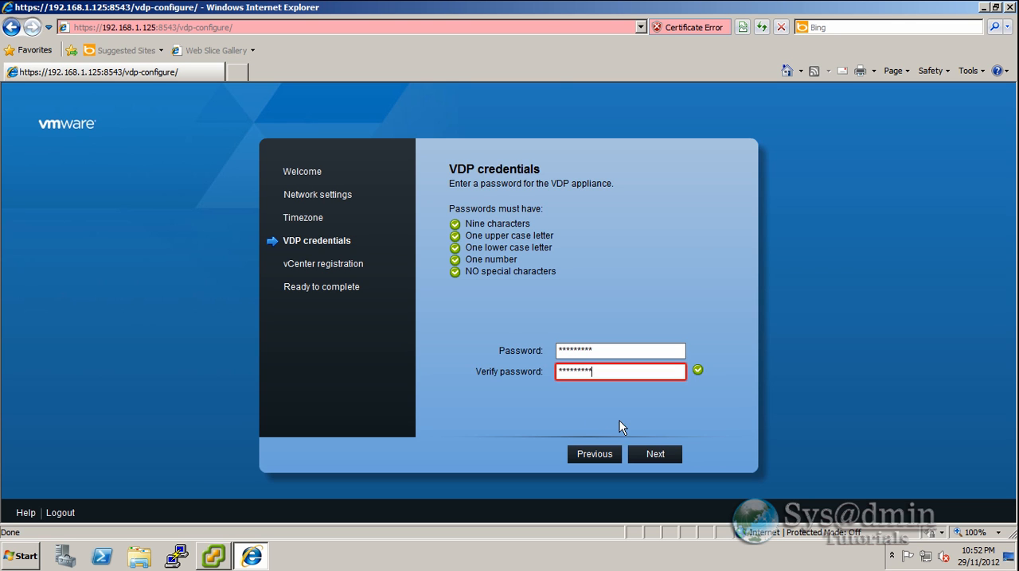
click(662, 452)
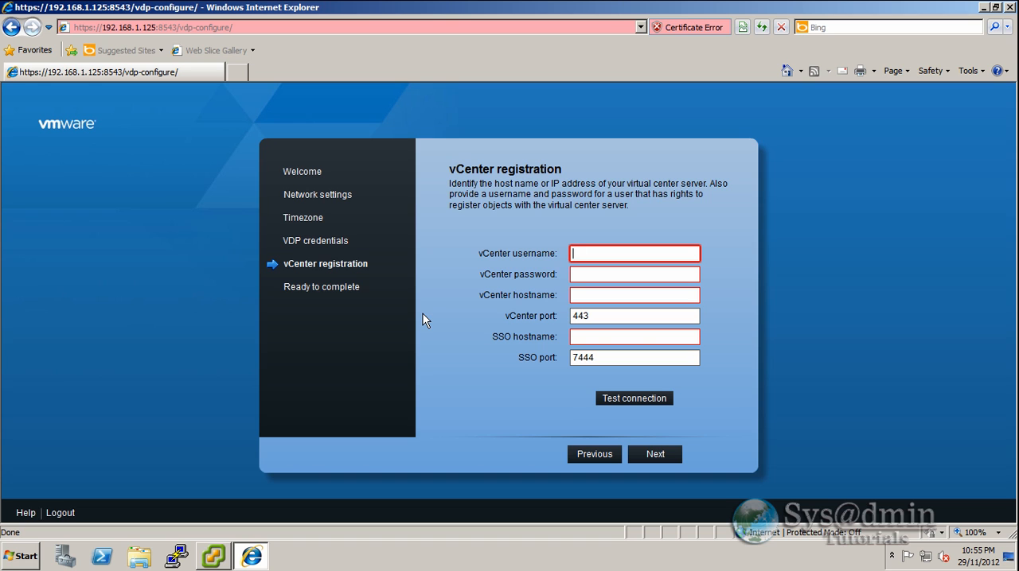
- Enter vcenterservice as the vCenter username and fill in its vCenter password
text(vcenterservice)
key(Tab)
text(***)
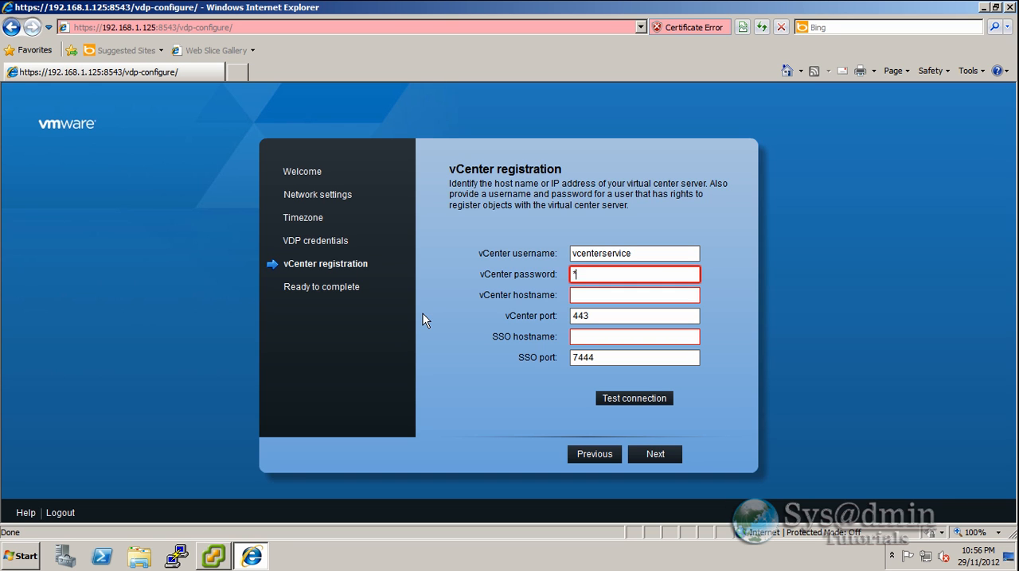
text(*********)
key(Tab)
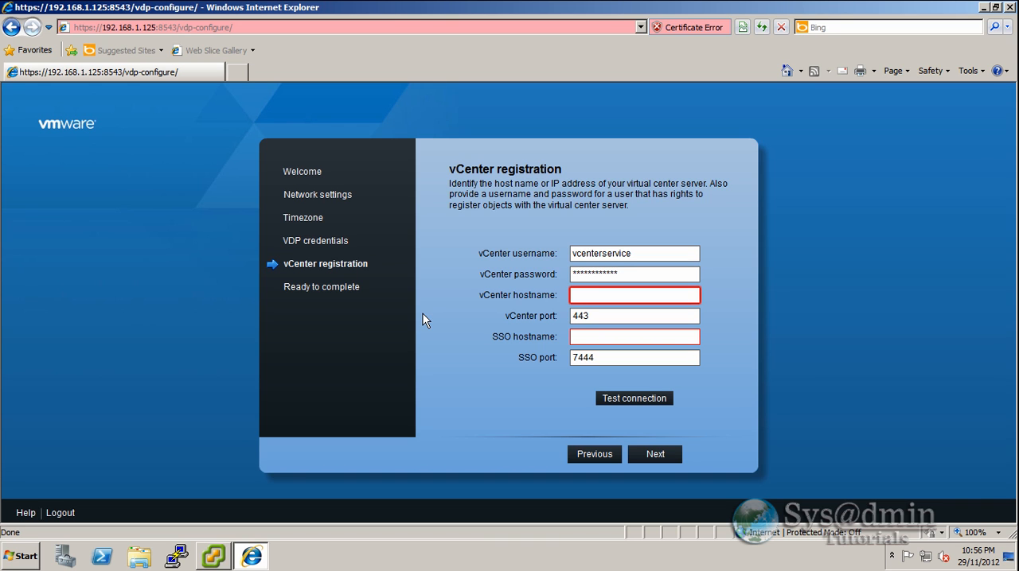
- Set both the vCenter hostname and the SSO hostname to vmvc1.vmlab.local, keeping the default ports
text(vmvc1.vmlab.local)
key(Tab)
key(Tab)
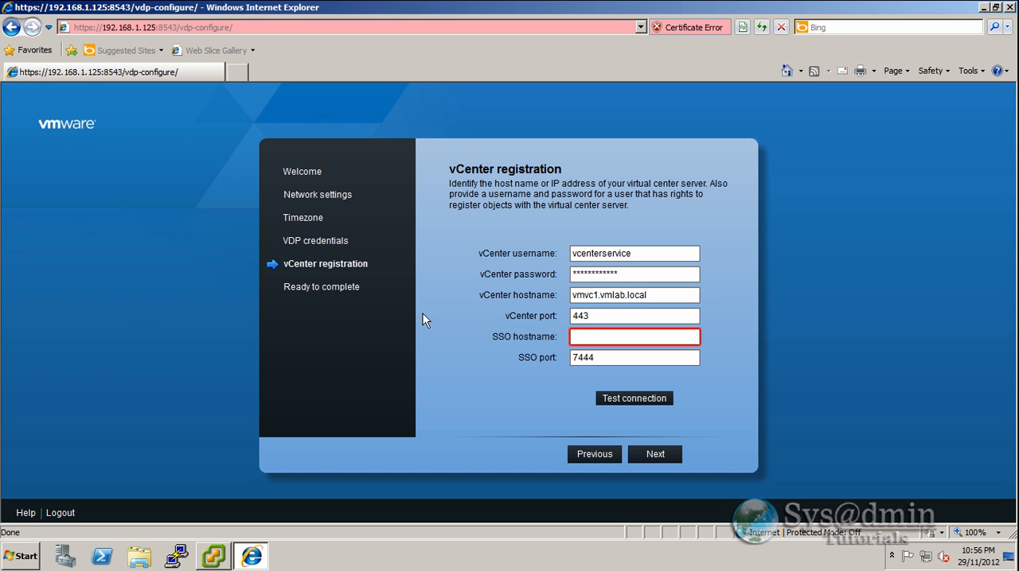
text(vmvc1.vmlab.local)
- Test the vCenter connection, dismiss the result and proceed to the wizard's final page
click(638, 403)
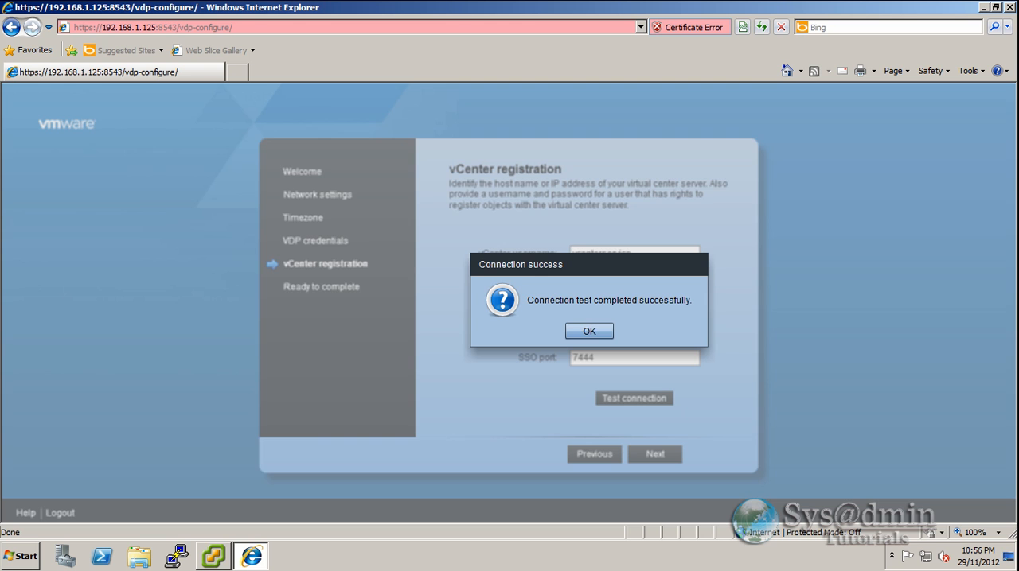
click(593, 332)
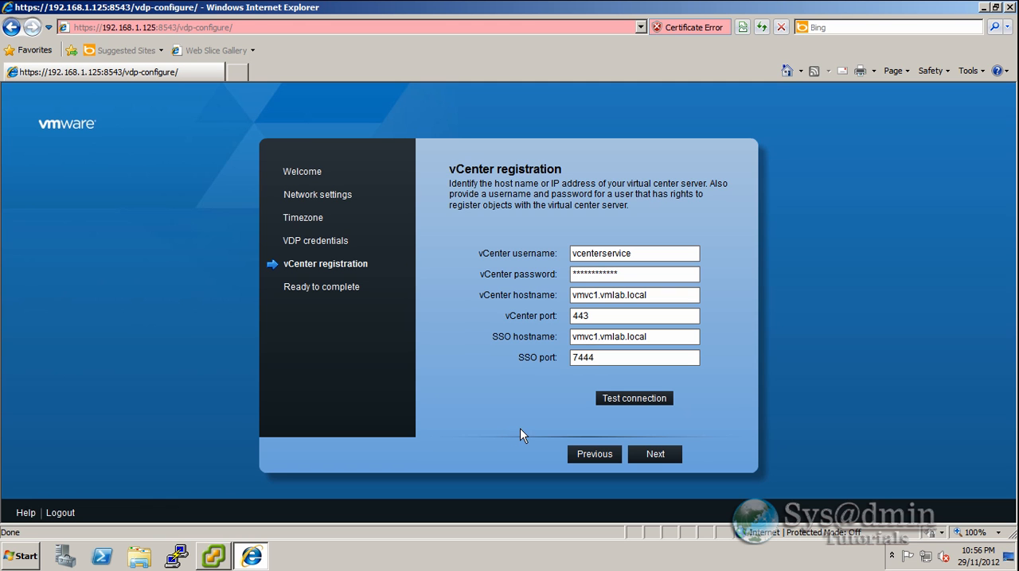
click(657, 455)
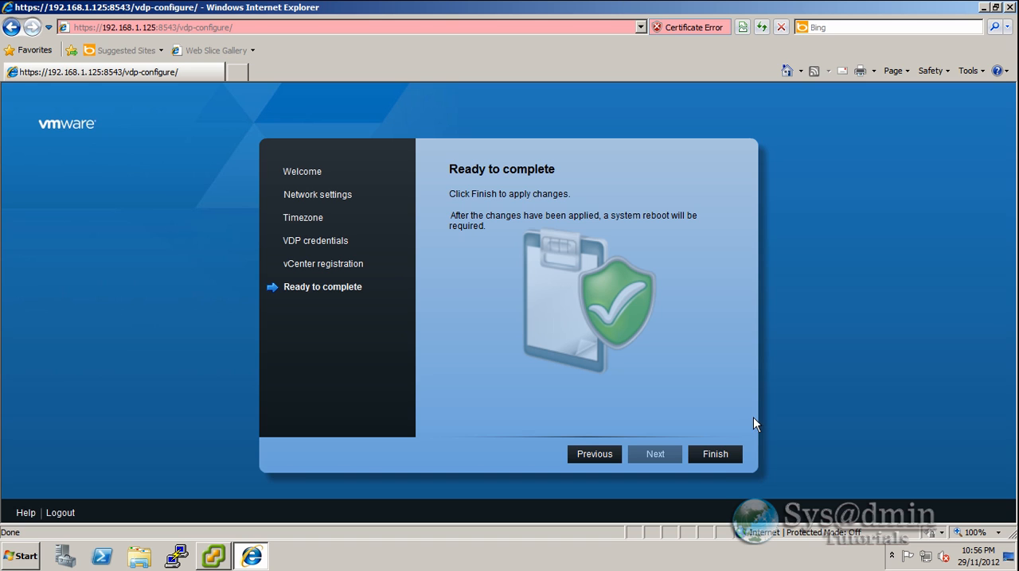
- Finish the VDP configuration wizard to apply the changes, and close the browser
click(721, 453)
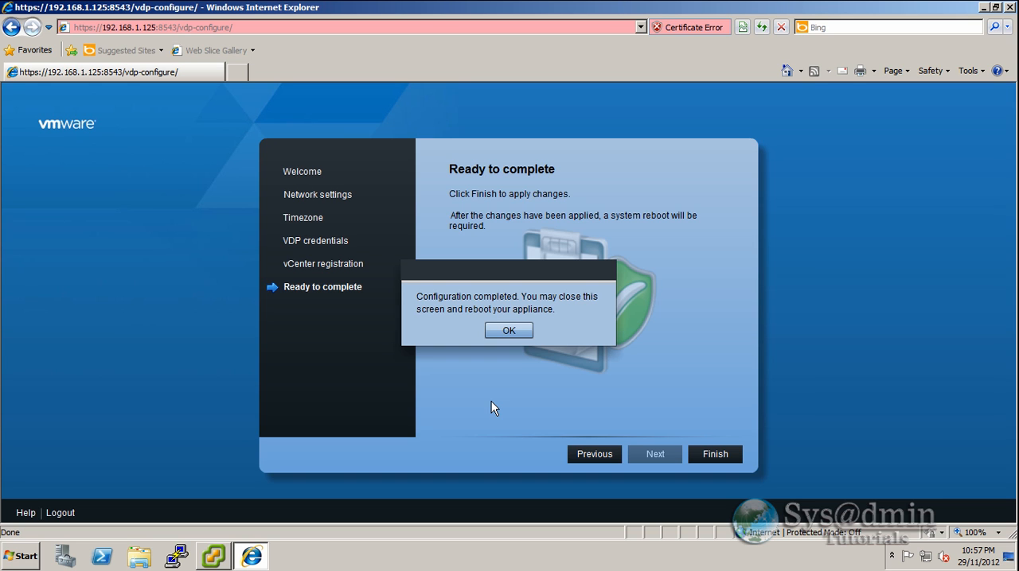
click(514, 331)
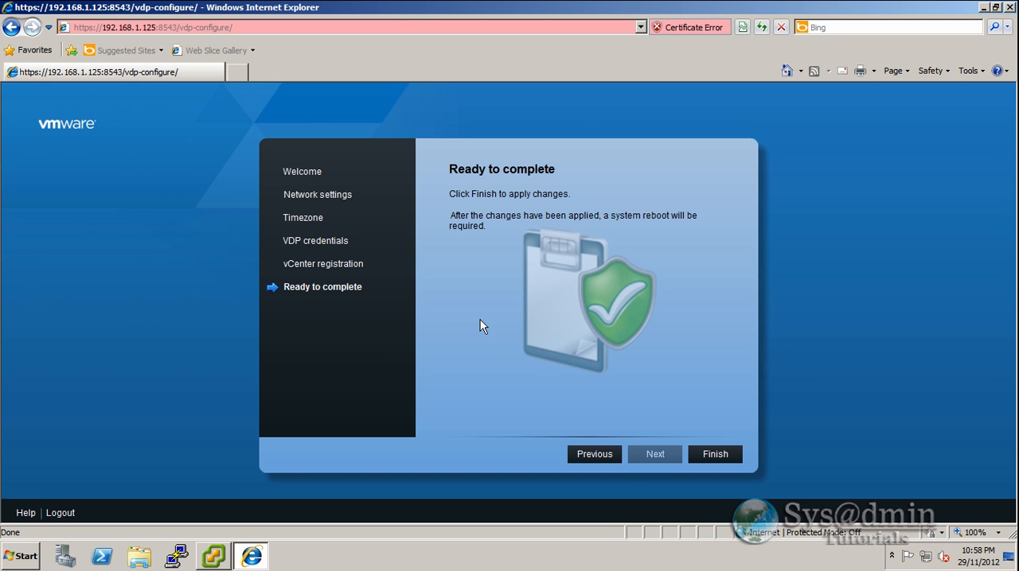
click(1011, 8)
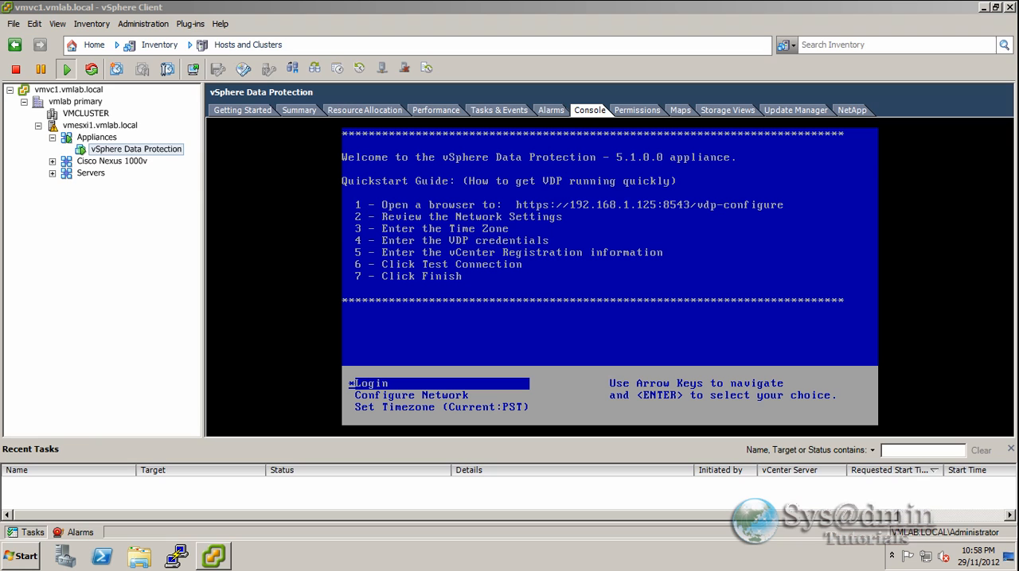
- Restart the guest operating system of the vSphere Data Protection virtual machine and check its console after the reboot
click(159, 155)
right_click(157, 154)
mouse_move(168, 158)
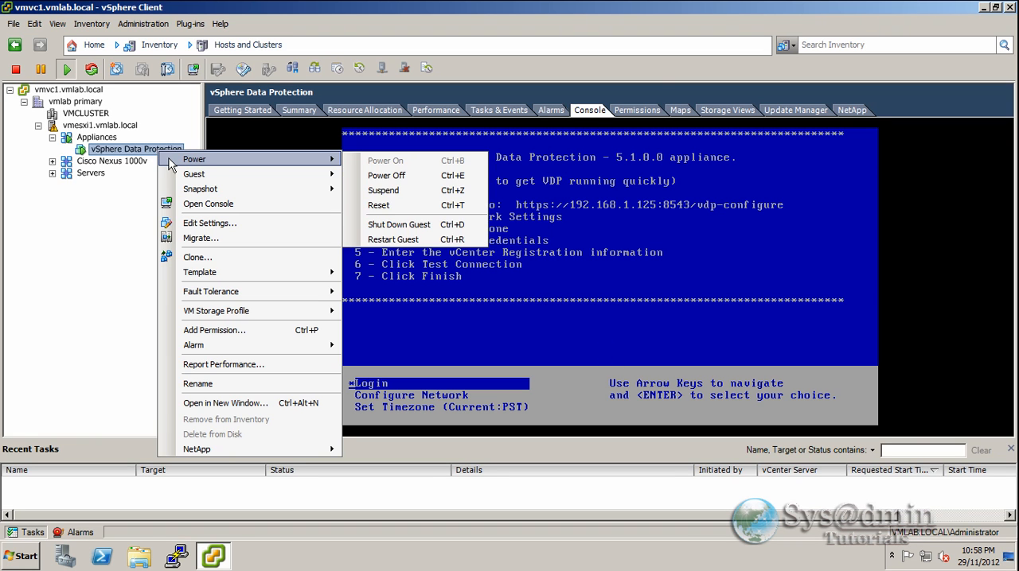
click(413, 240)
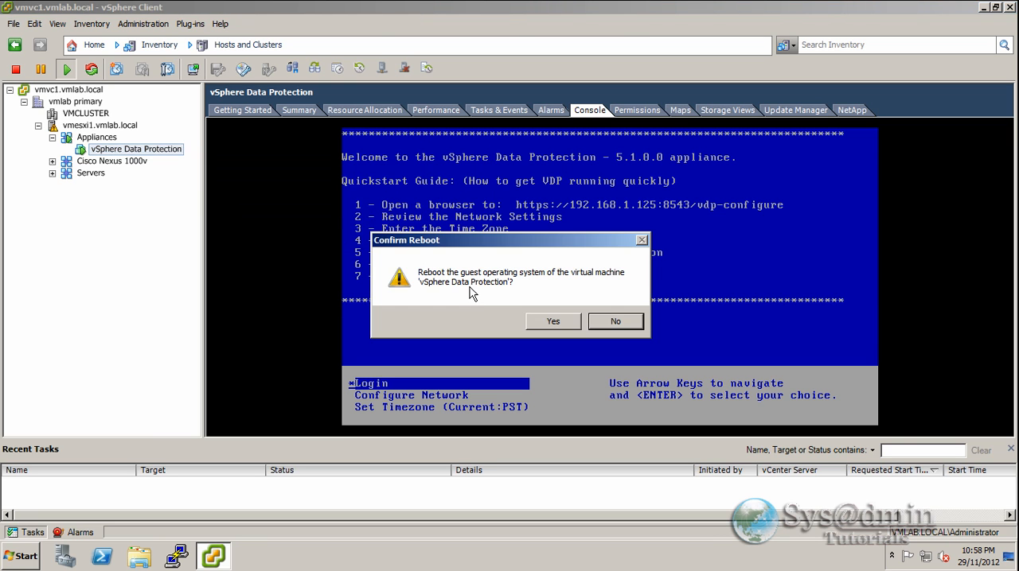
click(552, 321)
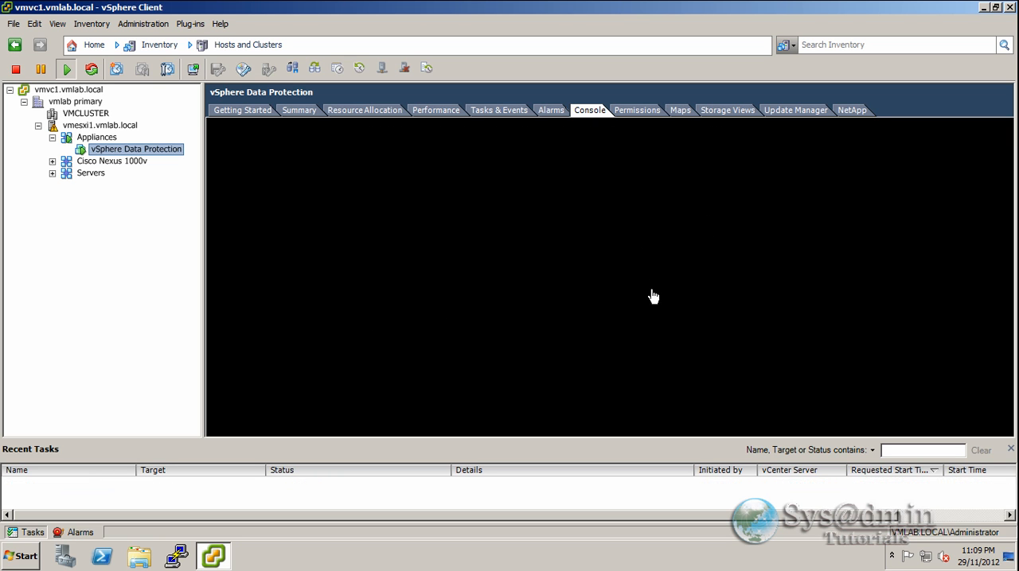
click(635, 289)
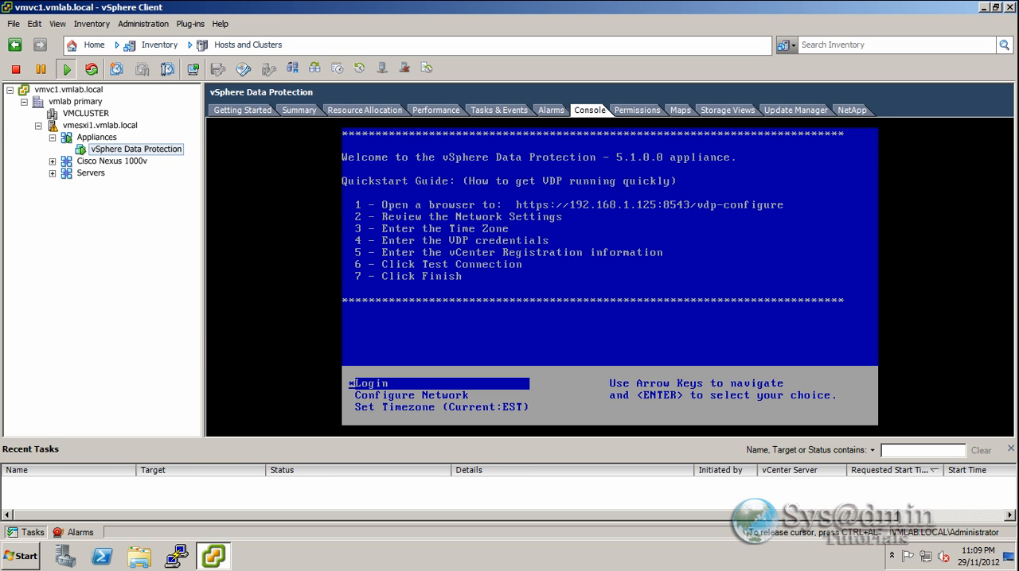
key(ctrl+alt)
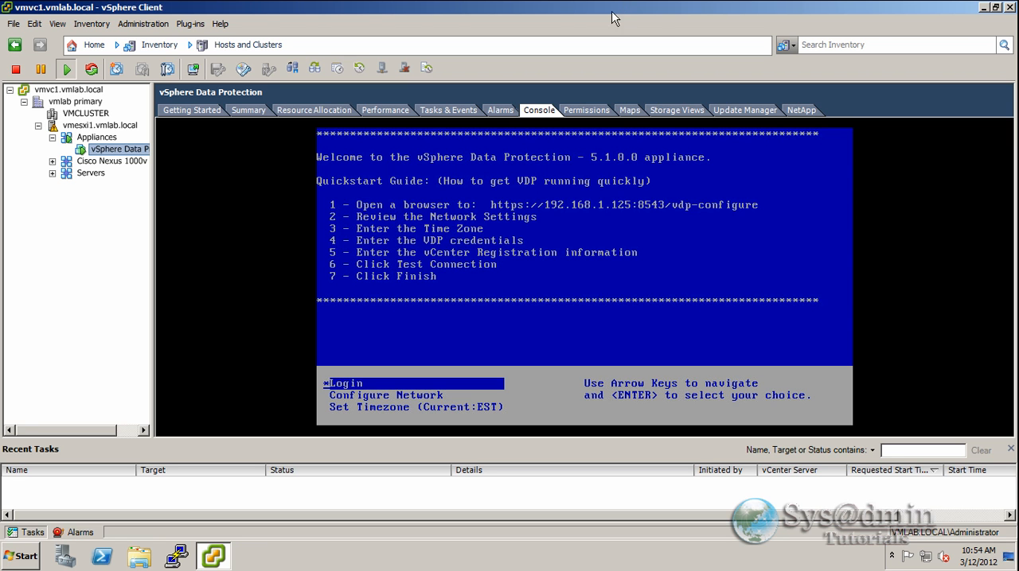
click(983, 8)
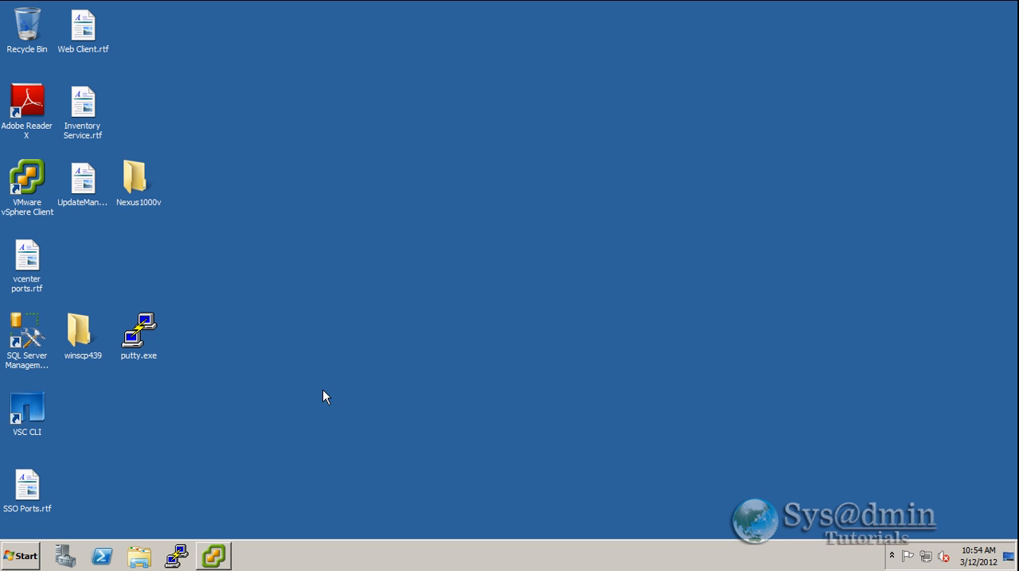
click(24, 556)
click(63, 244)
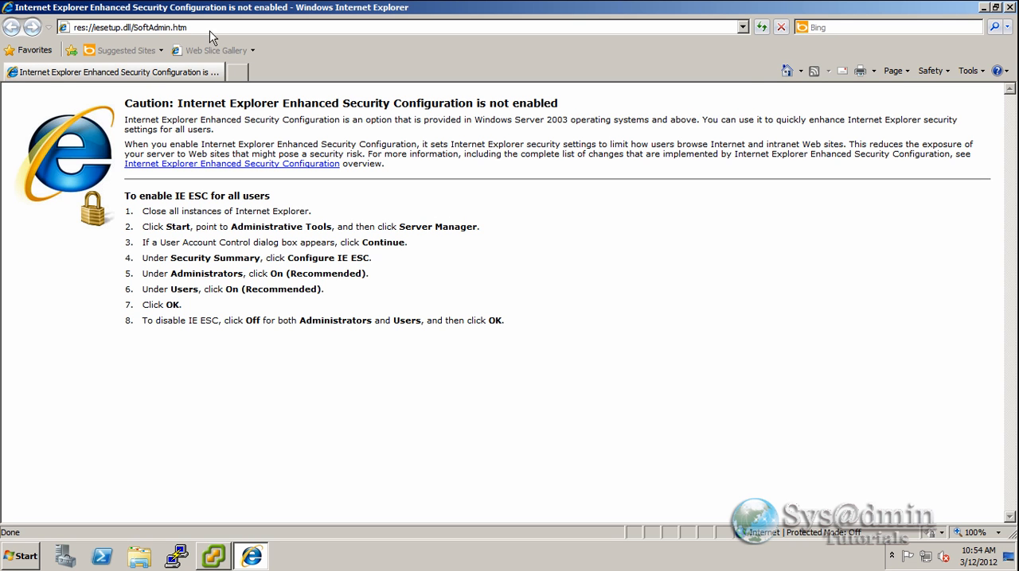
click(208, 27)
text(http)
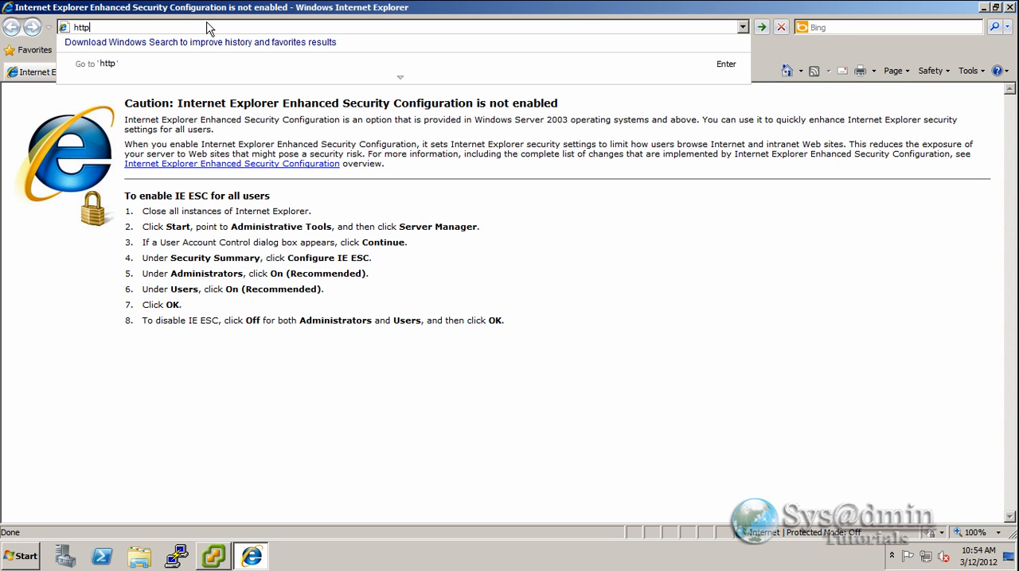
text(s://192)
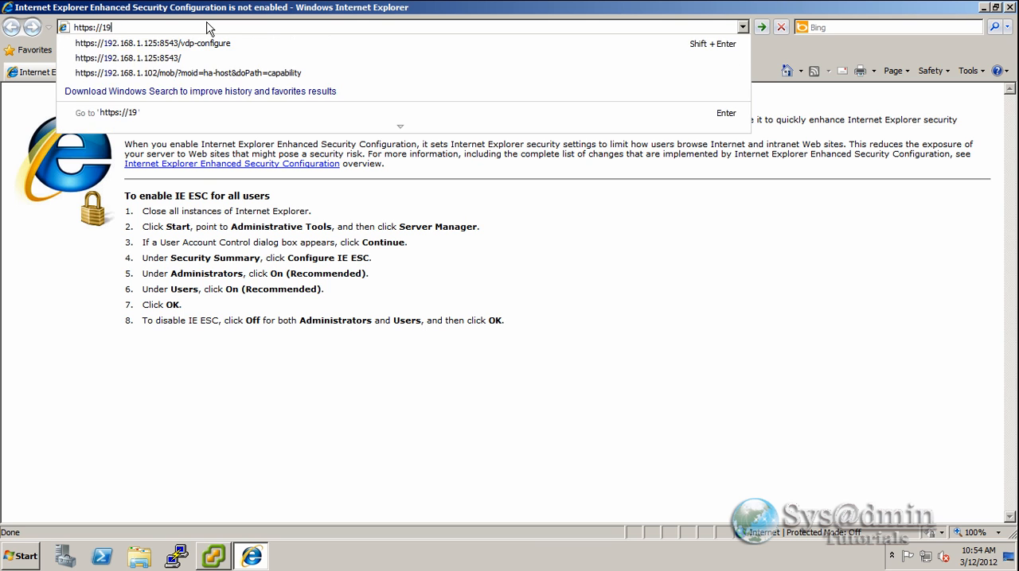
key(Down)
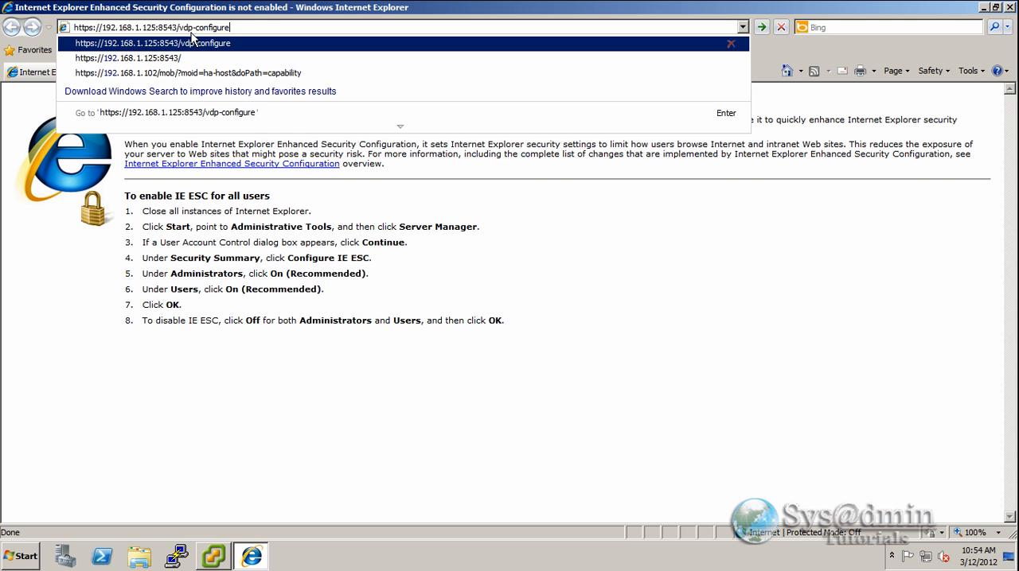
click(239, 42)
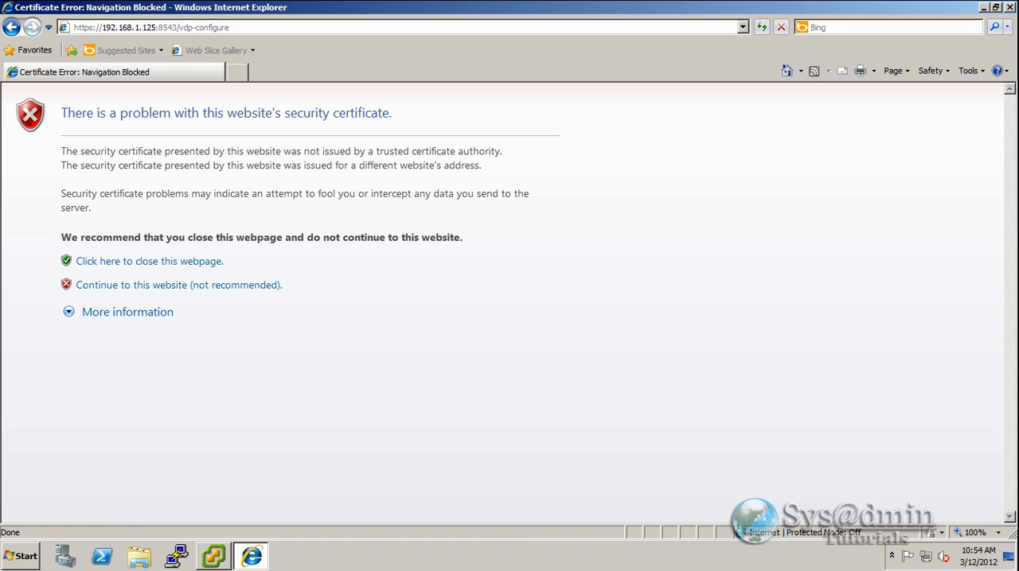
- Continue past the certificate warning and log in to the VDP Configuration Utility with the appliance password
click(223, 286)
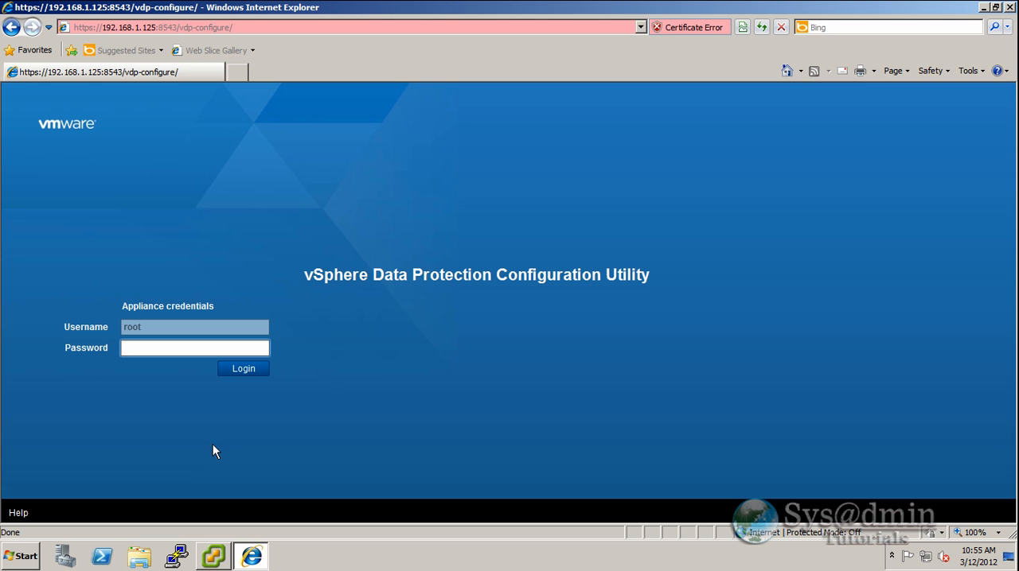
text(*********)
key(Return)
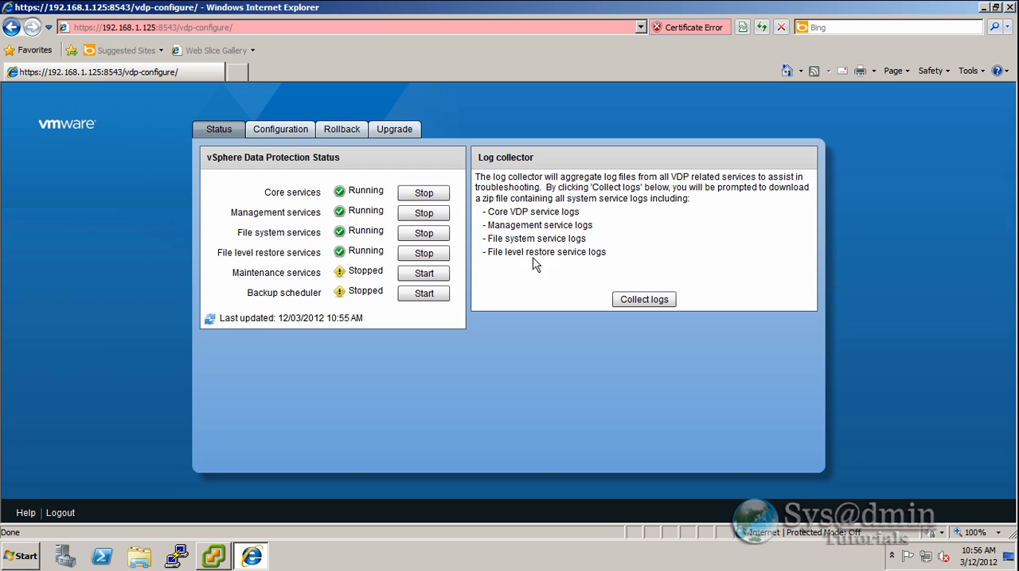
- Review the appliance's configuration, rollback and upgrade pages, and log out of the utility
click(277, 133)
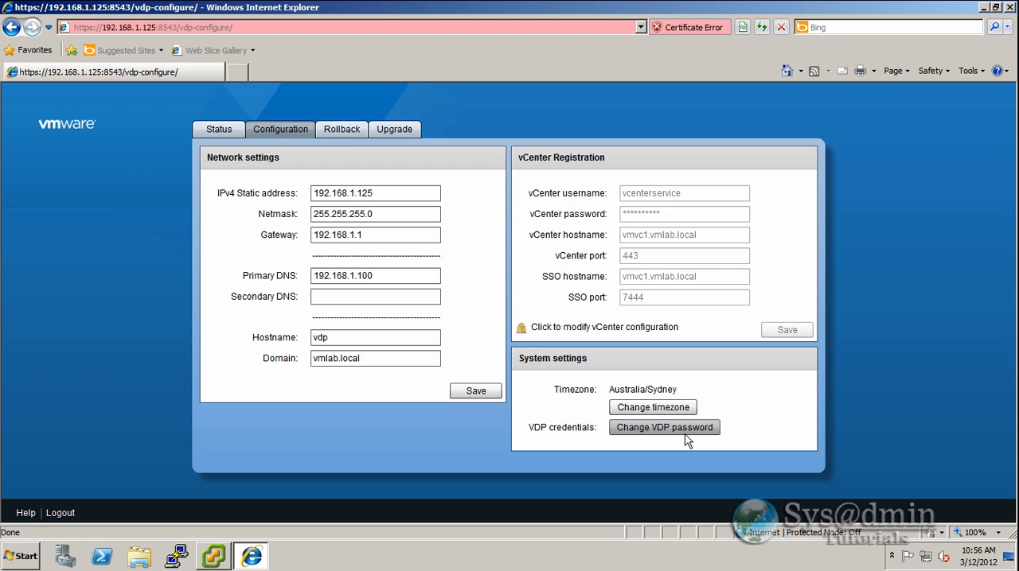
click(345, 129)
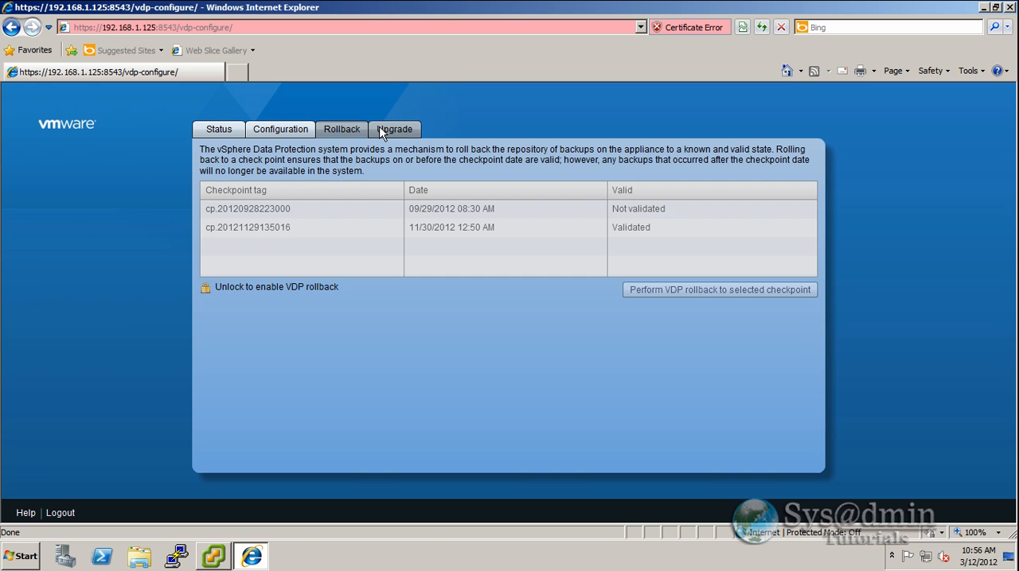
click(403, 136)
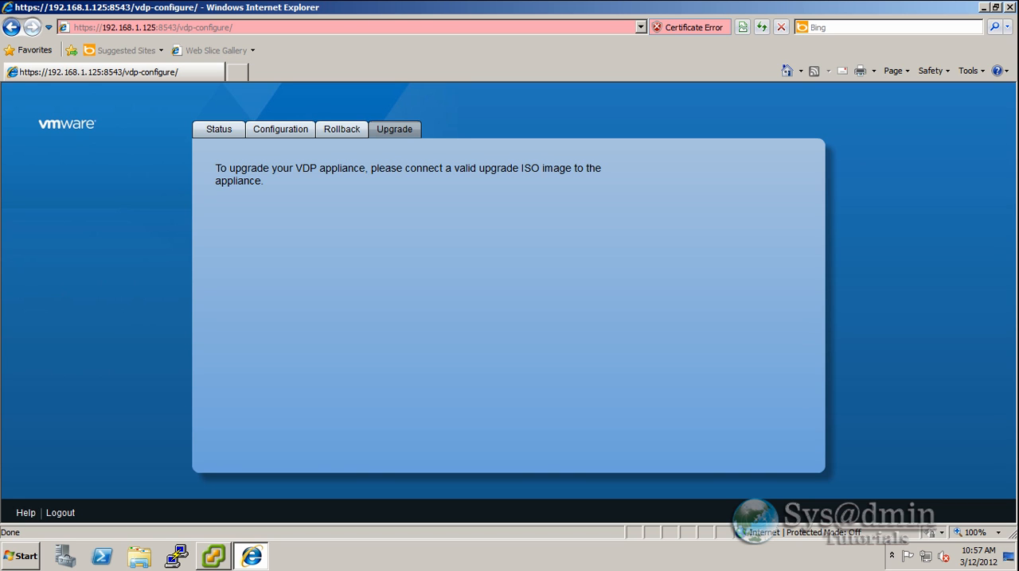
click(63, 517)
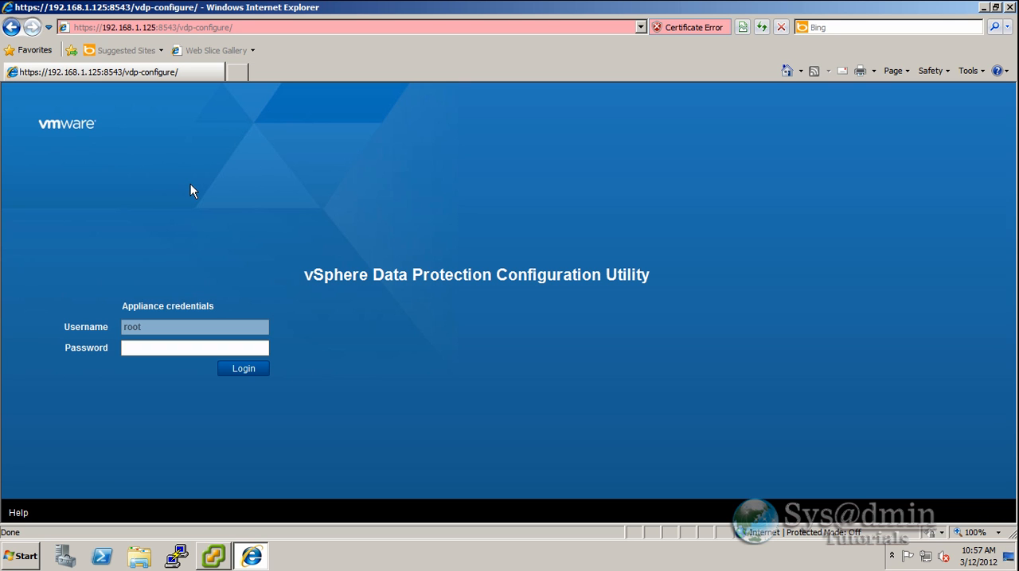
click(248, 29)
text(https://localhost:9443/vsphere-client)
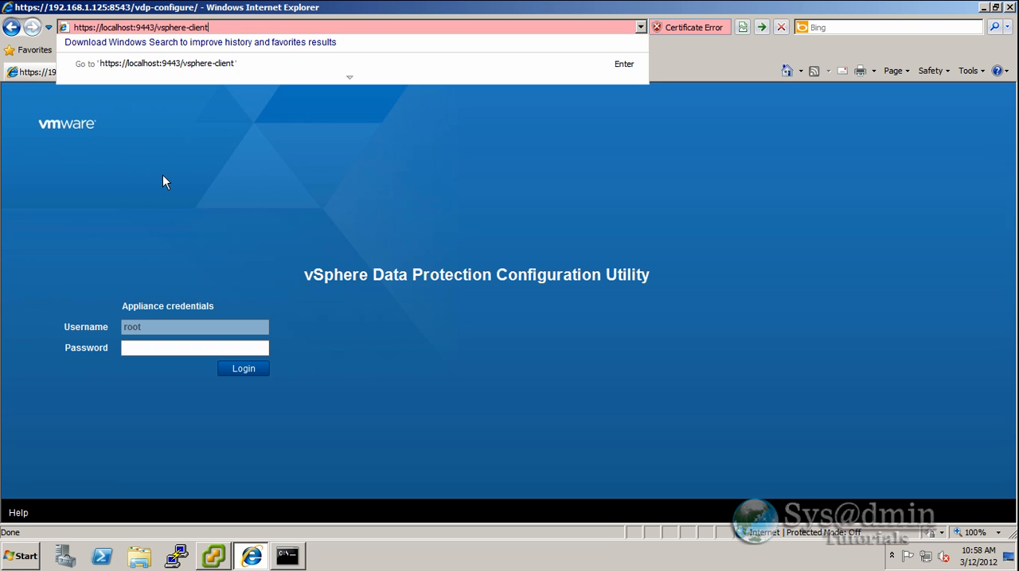
key(Return)
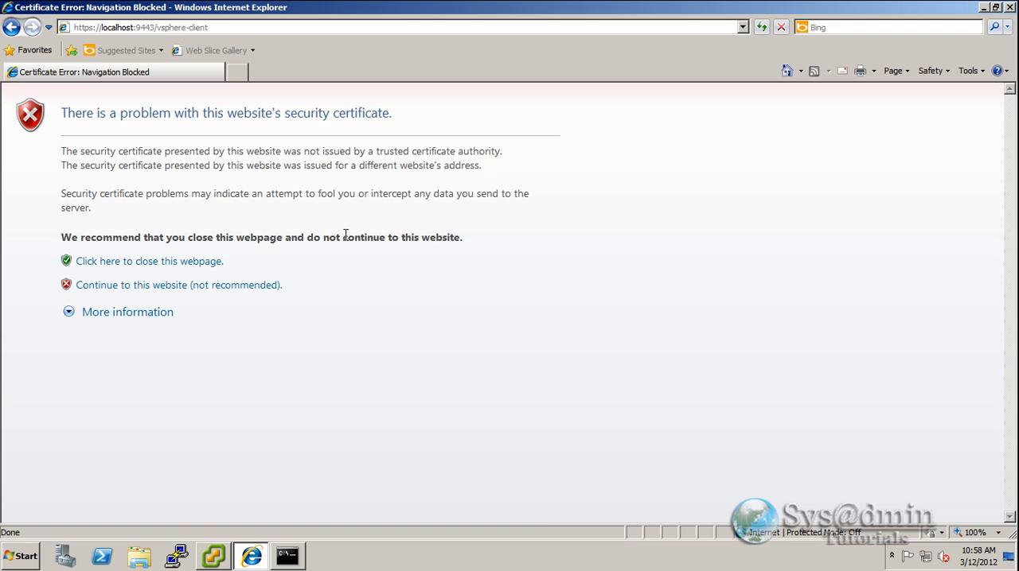
click(265, 291)
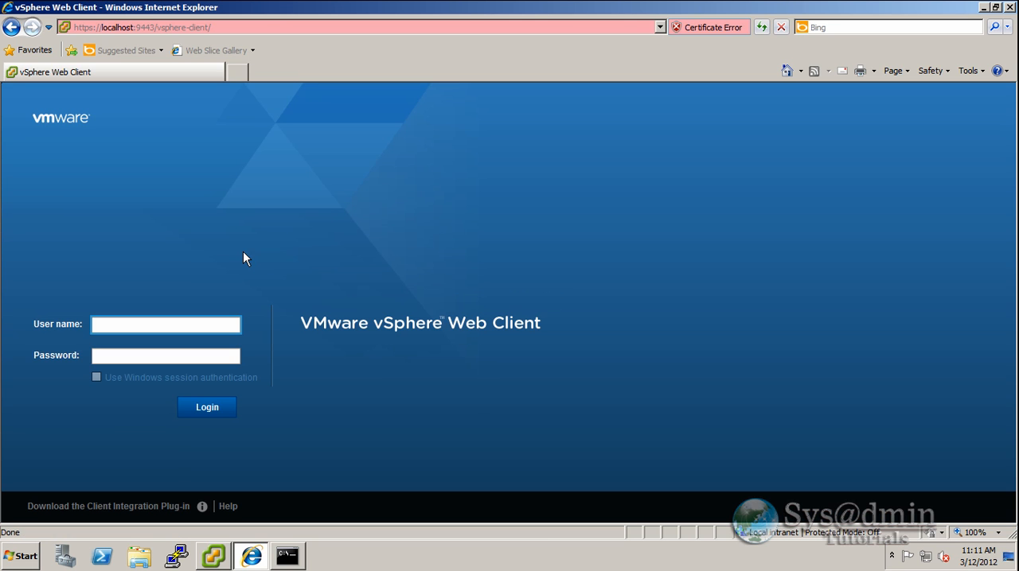
- Log in to the vSphere Web Client with the vmlab.local domain administrator's user name and password
text(administrator@vmlab.local)
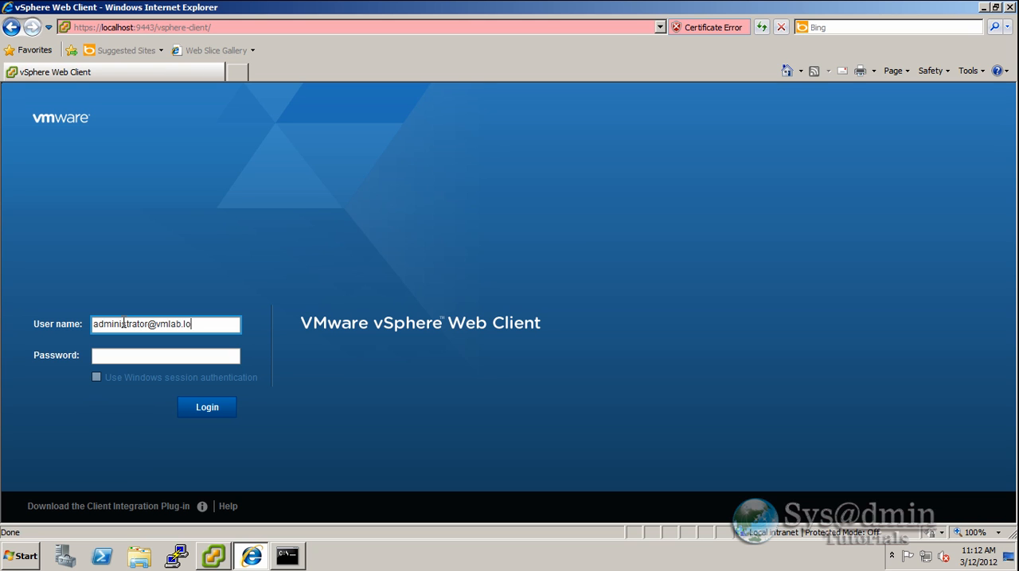
key(Tab)
text(***********)
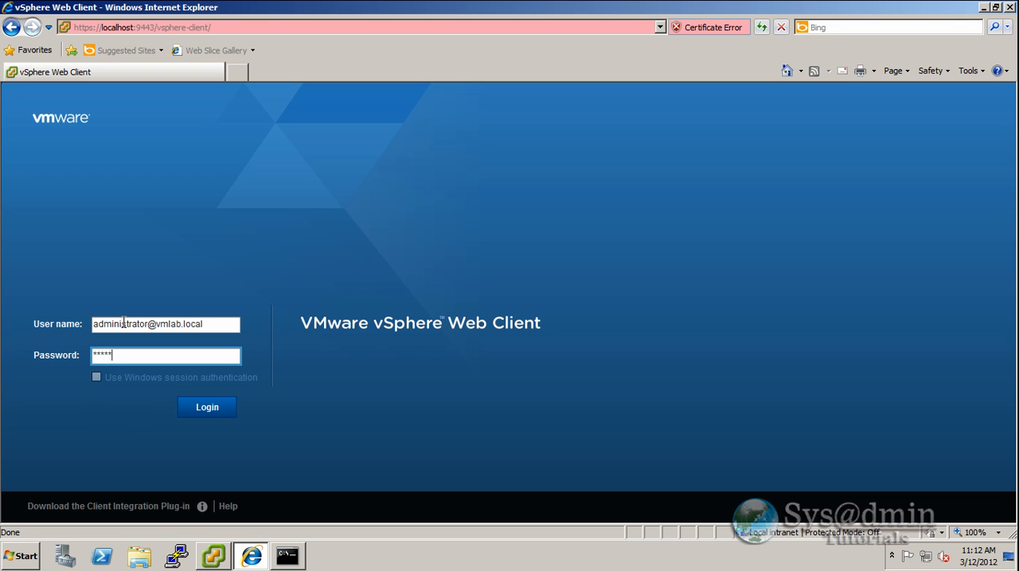
key(Return)
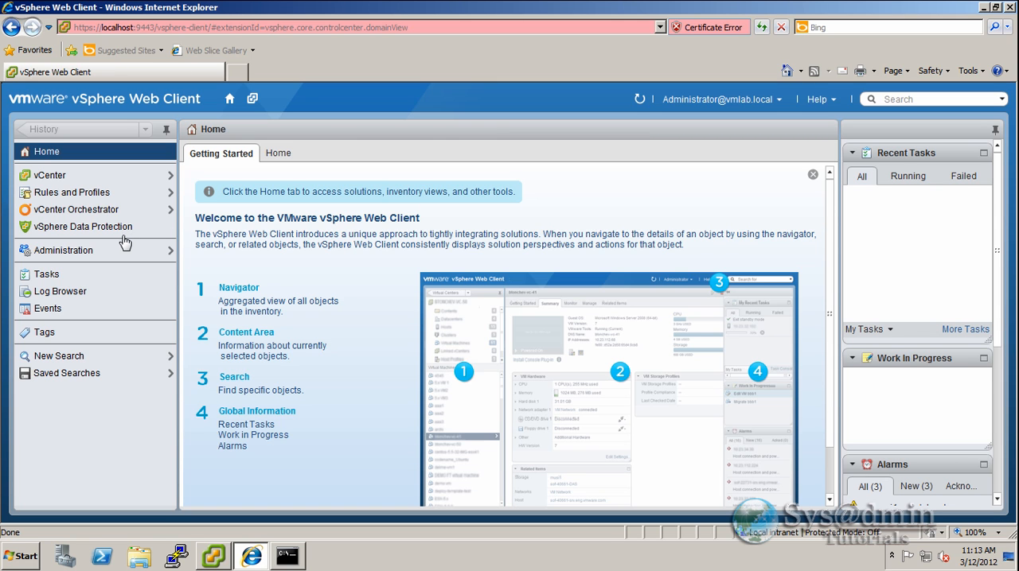
- Open vSphere Data Protection and connect to the vSphere Data Protection appliance
click(76, 229)
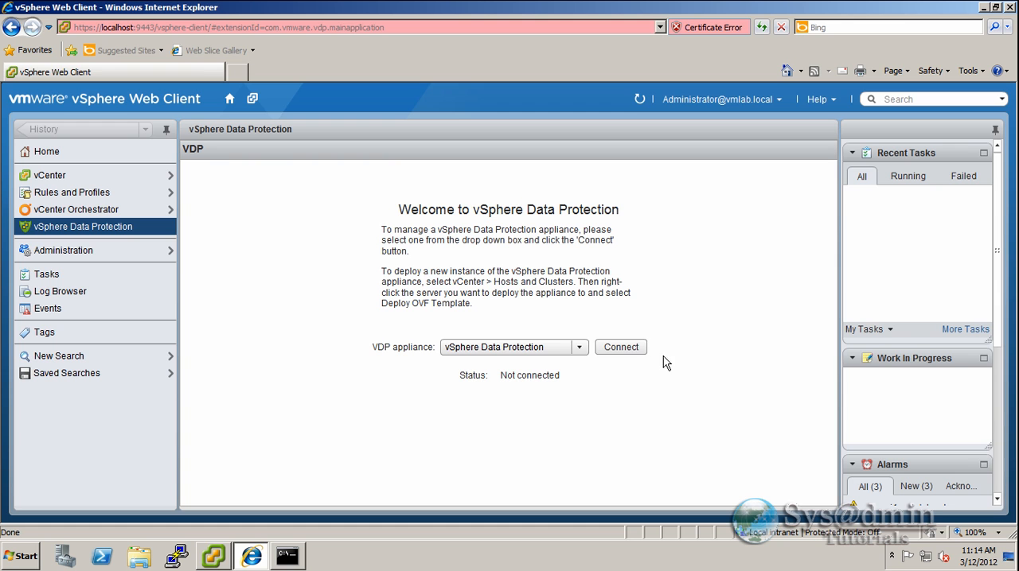
click(622, 348)
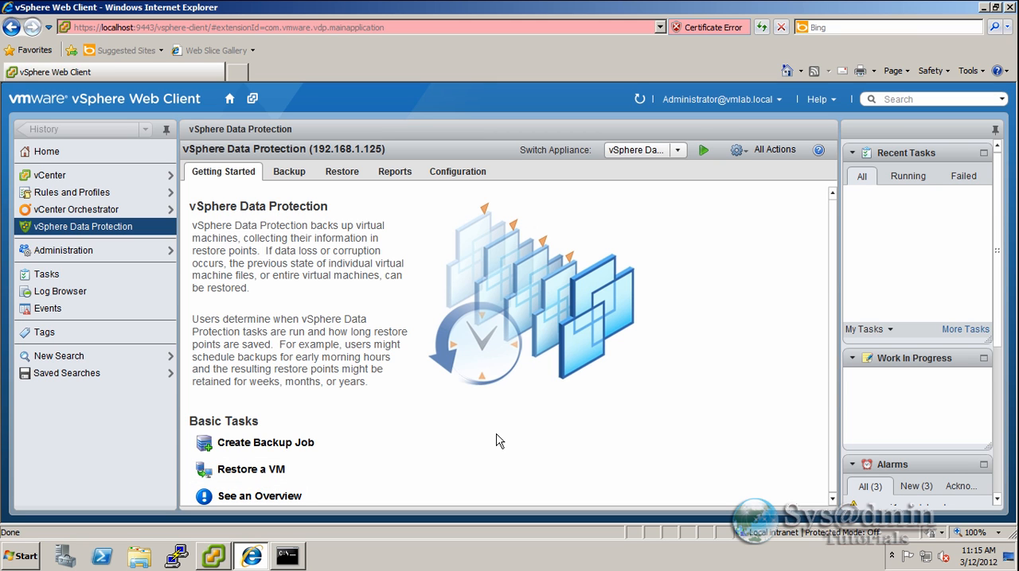
- Review the appliance's Backup, Restore, Reports and Configuration pages, including the email settings, and return to the backup jobs
click(293, 175)
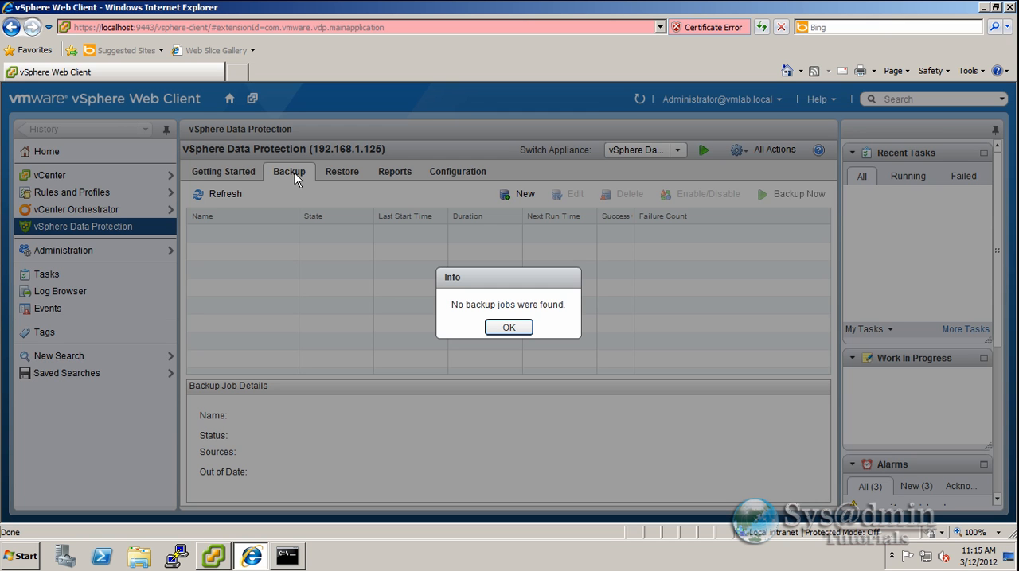
click(511, 329)
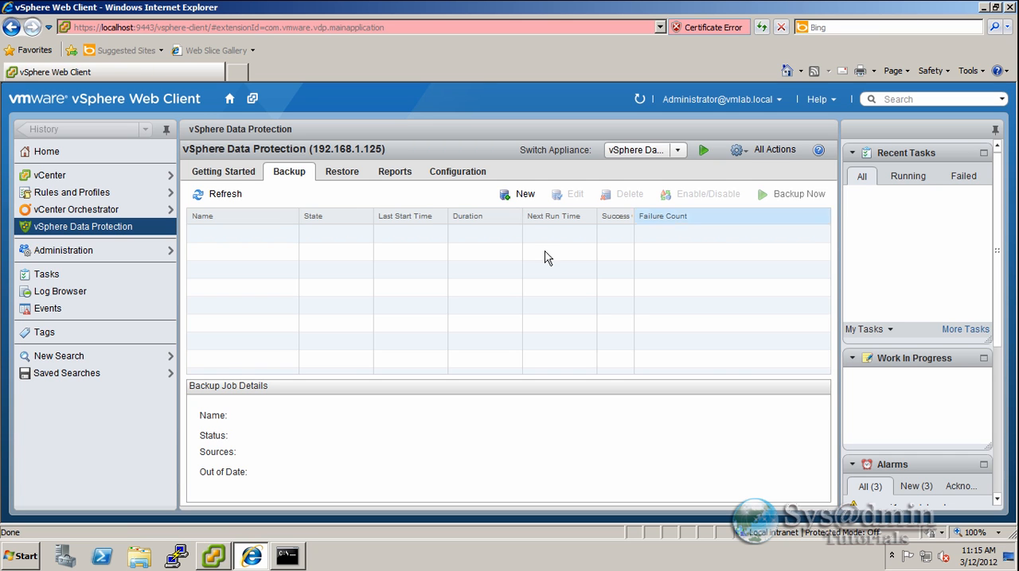
click(342, 172)
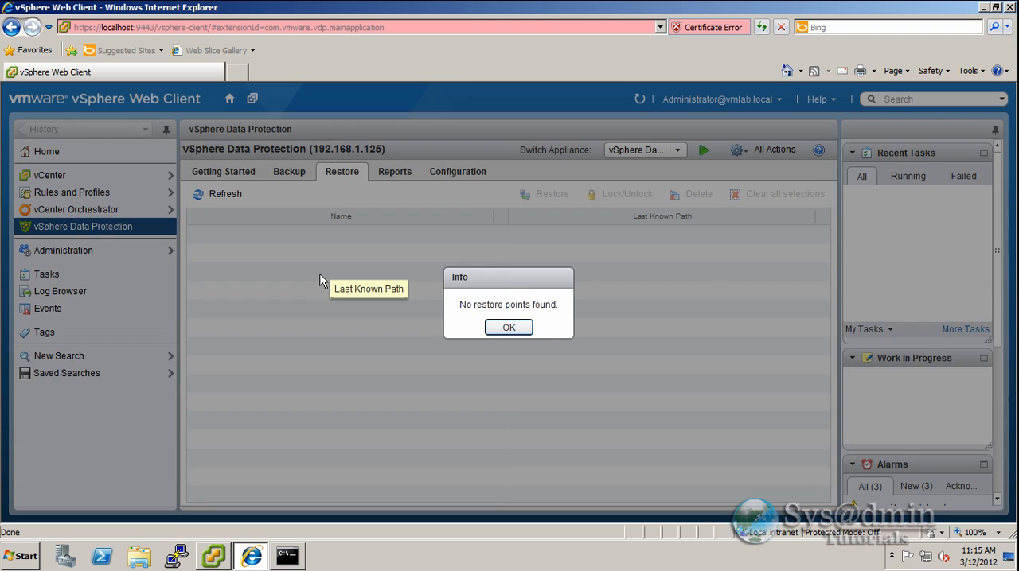
click(506, 327)
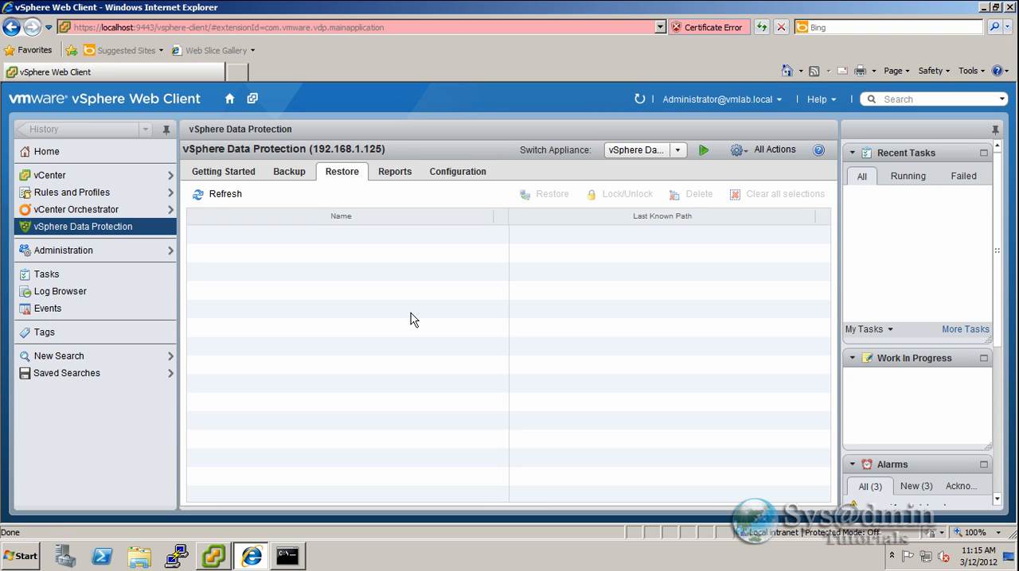
click(393, 172)
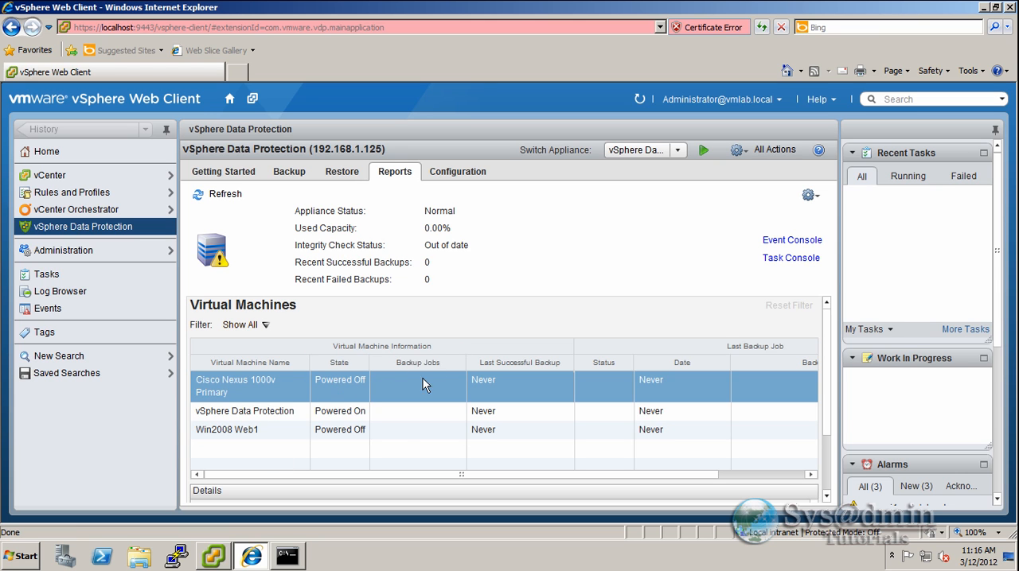
ctrl+click(305, 433)
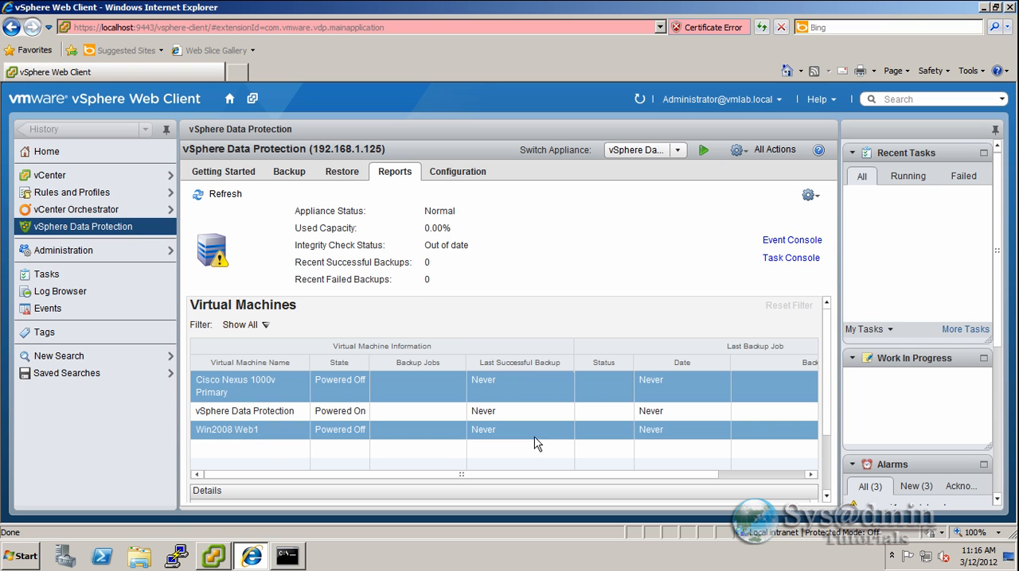
ctrl+click(573, 430)
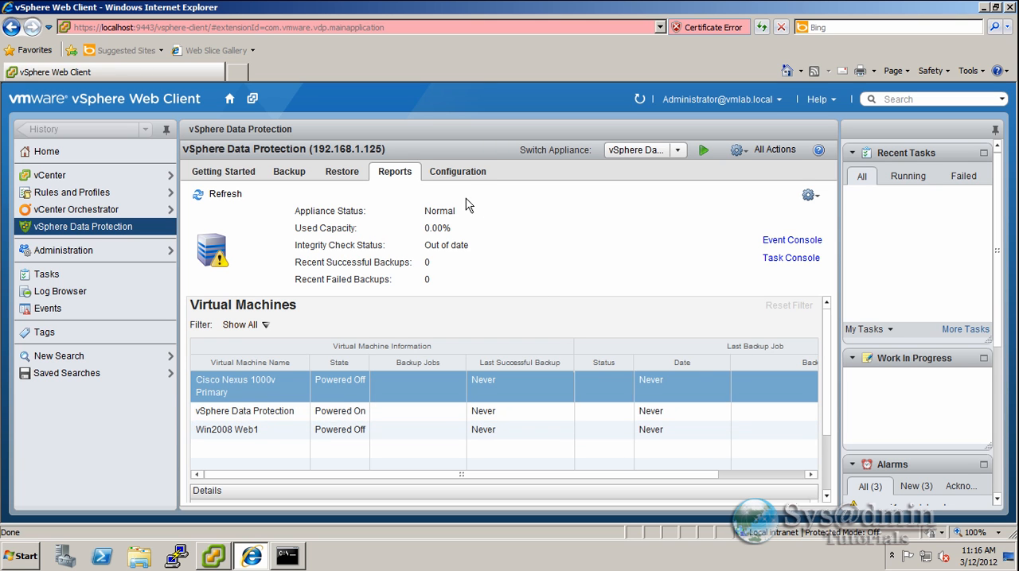
click(460, 172)
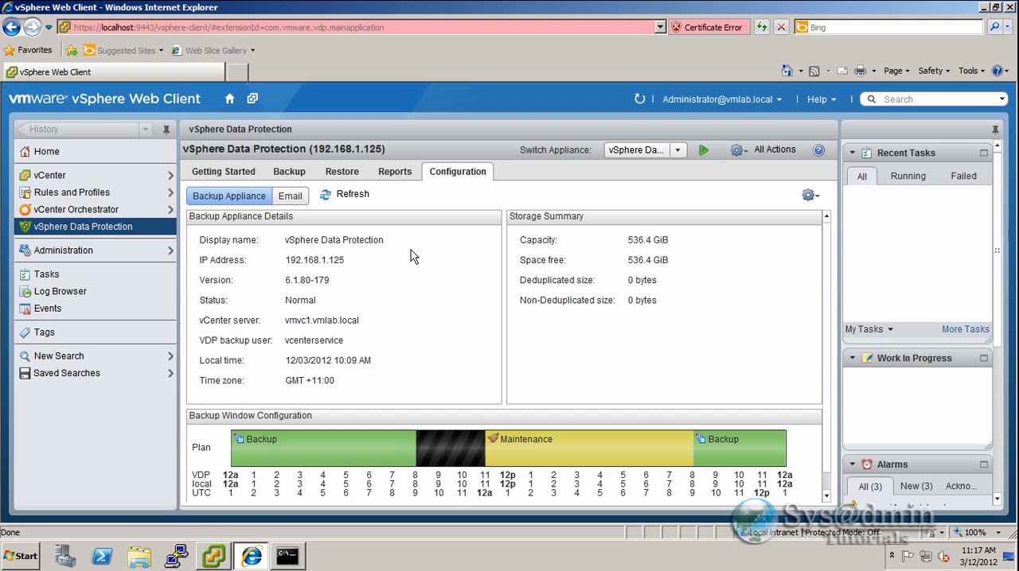
click(292, 198)
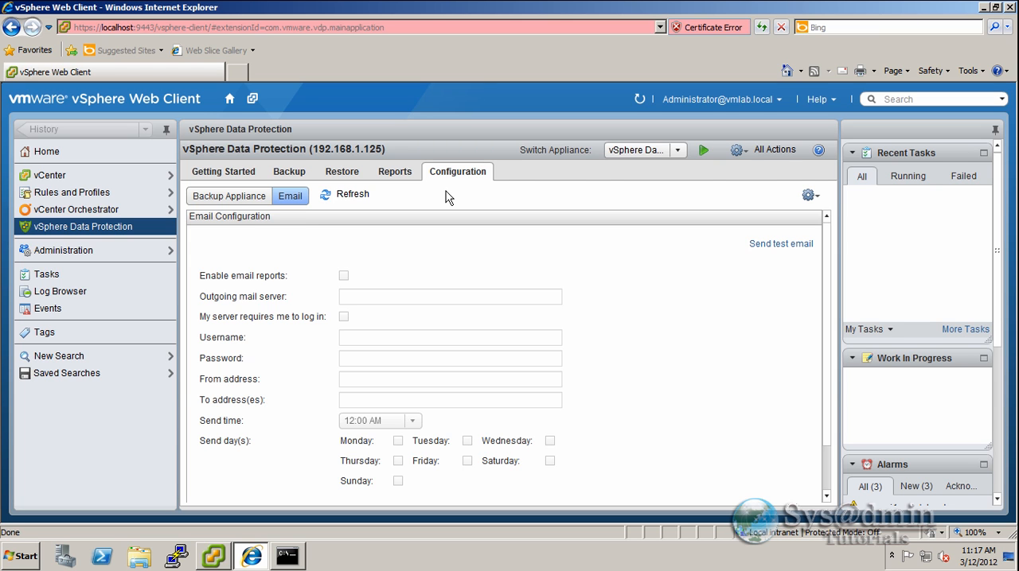
click(289, 172)
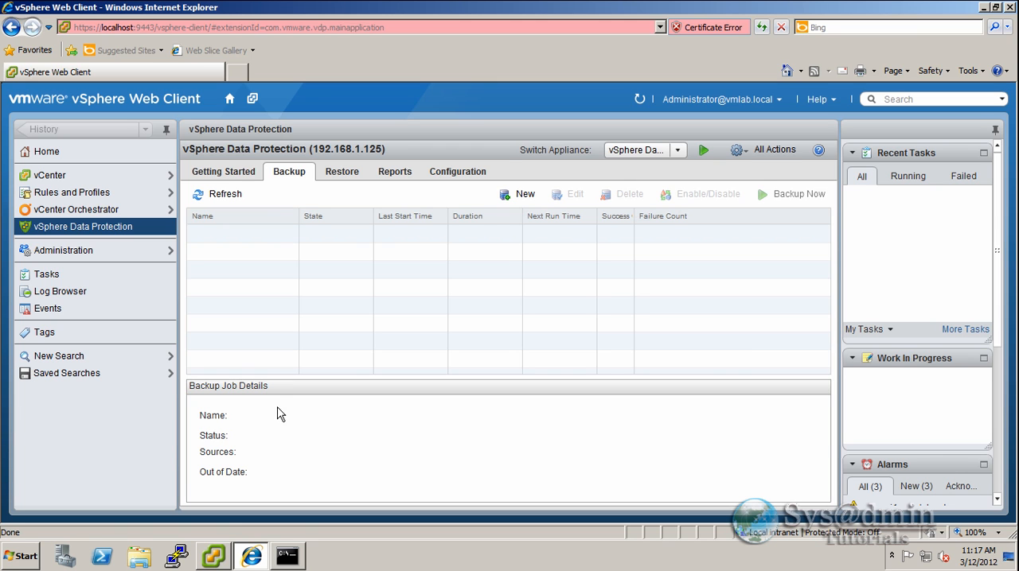
- Switch to the vSphere Client, power on the Win2008 Web1 virtual machine under Servers and view its console
click(214, 557)
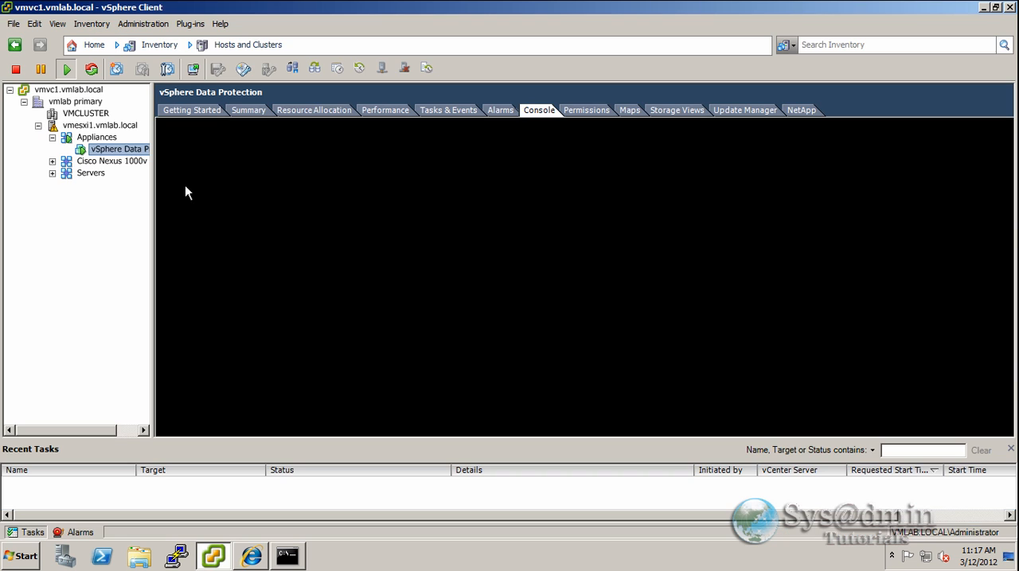
click(52, 173)
drag(151, 396, 227, 396)
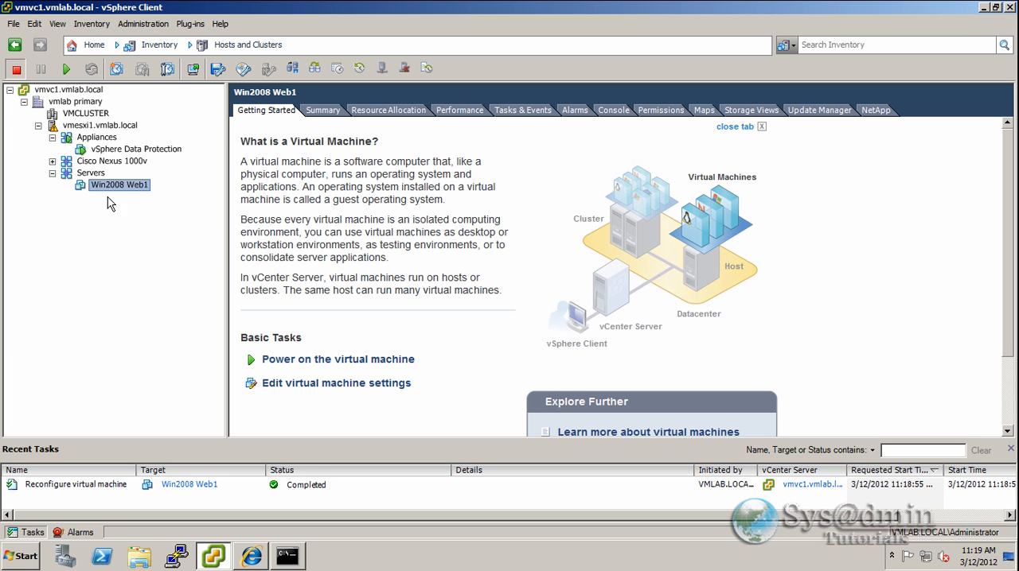
right_click(121, 187)
mouse_move(159, 192)
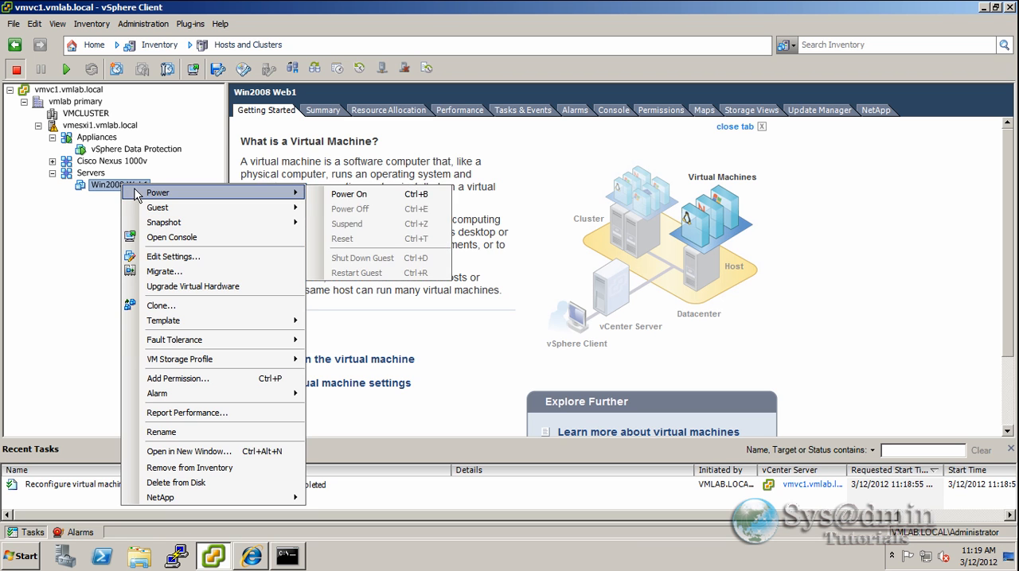
click(339, 195)
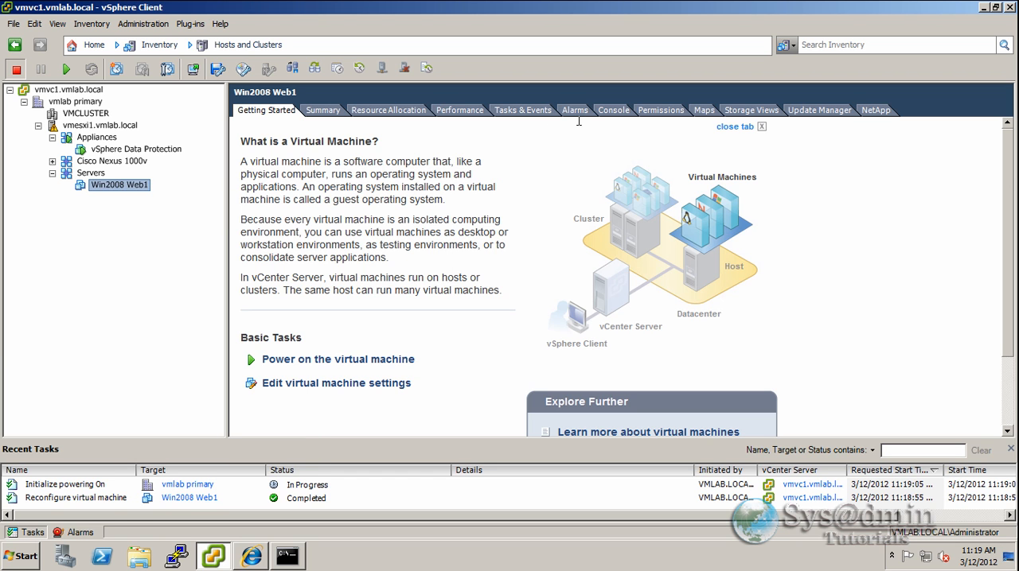
click(614, 110)
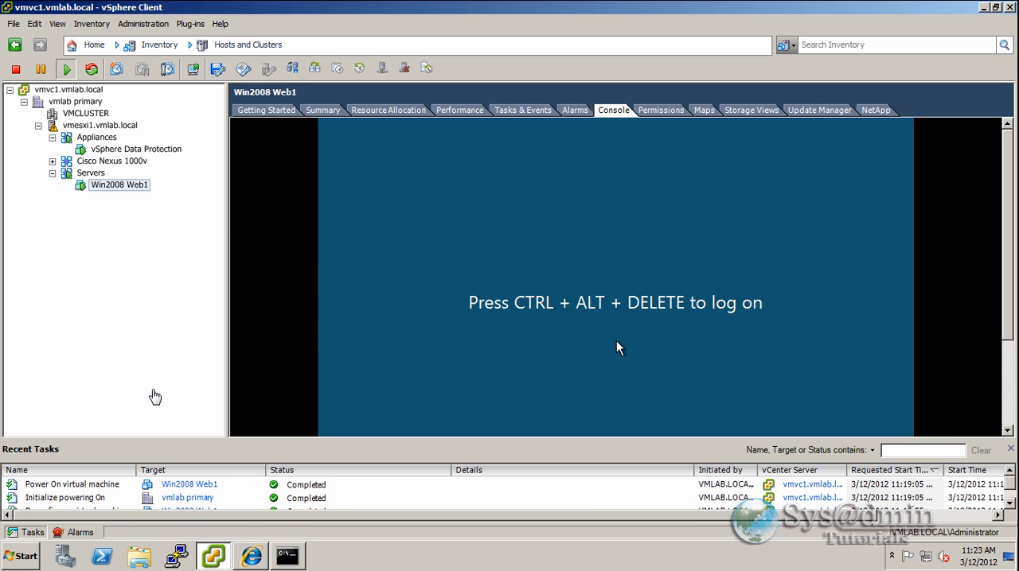
- Switch back to the vSphere Web Client and start a new backup job for Win2008 Web1 under Servers on vmesxi1.vmlab.local
click(251, 557)
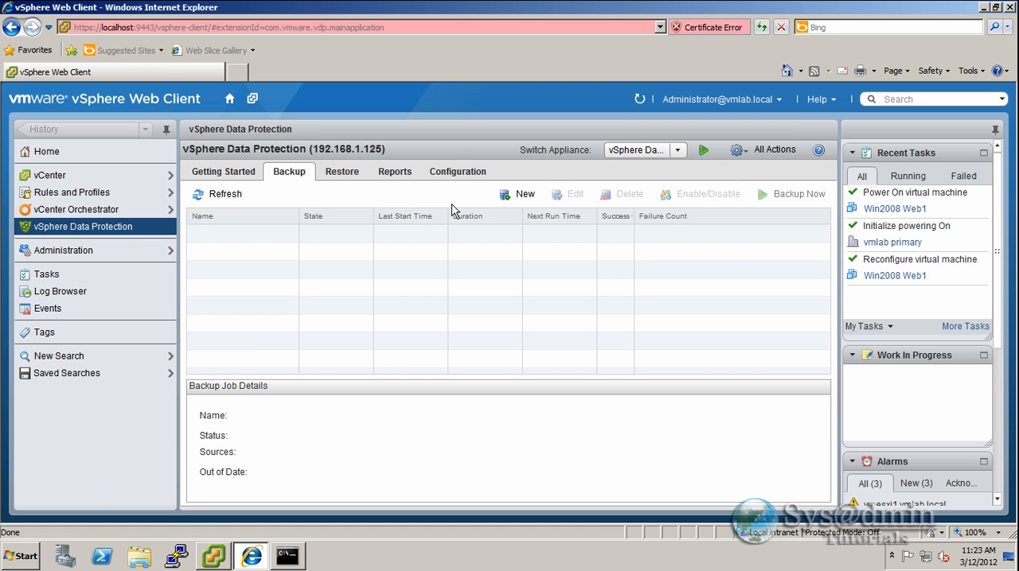
click(506, 196)
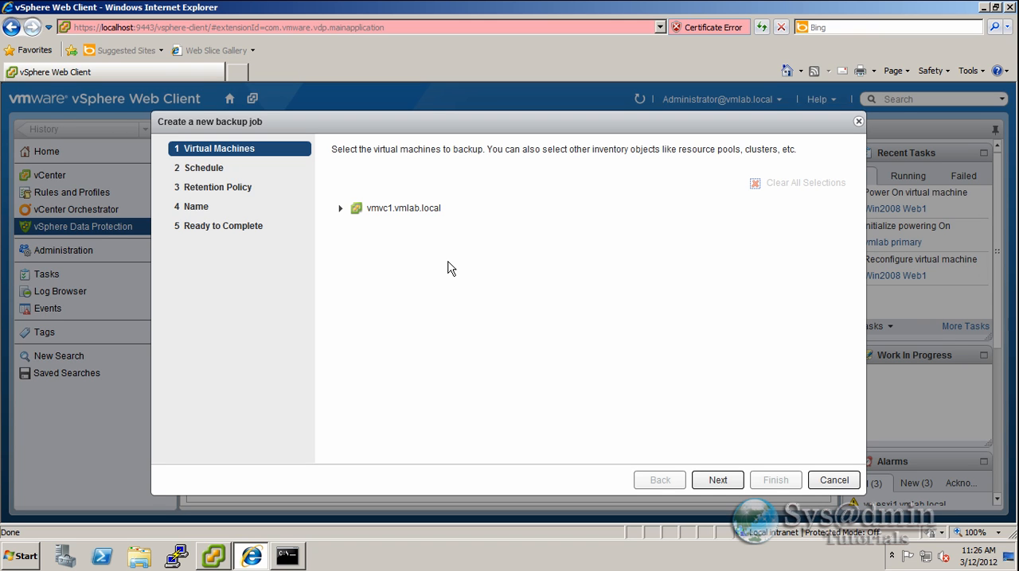
click(340, 210)
click(342, 229)
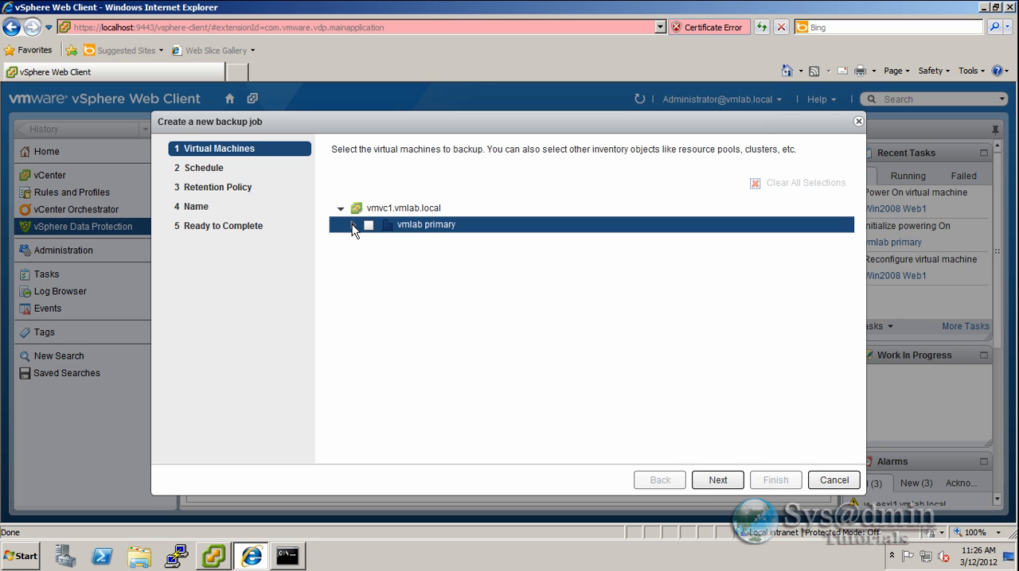
click(355, 227)
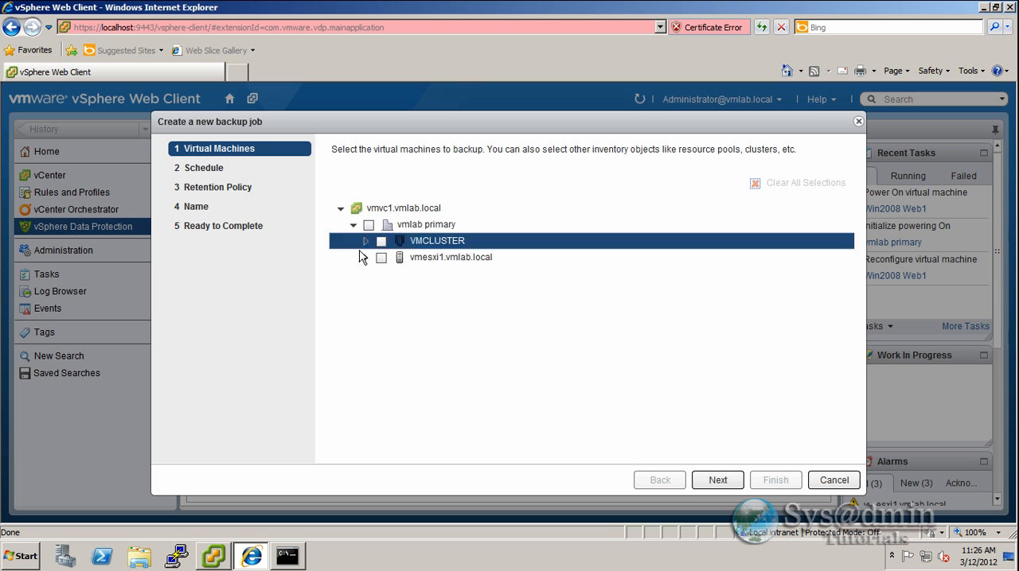
click(365, 259)
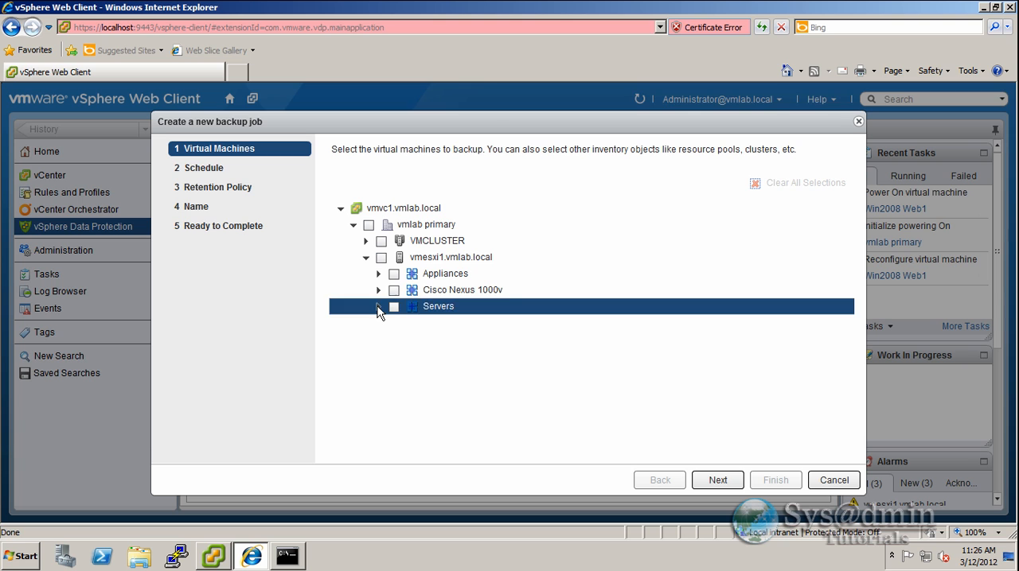
click(378, 307)
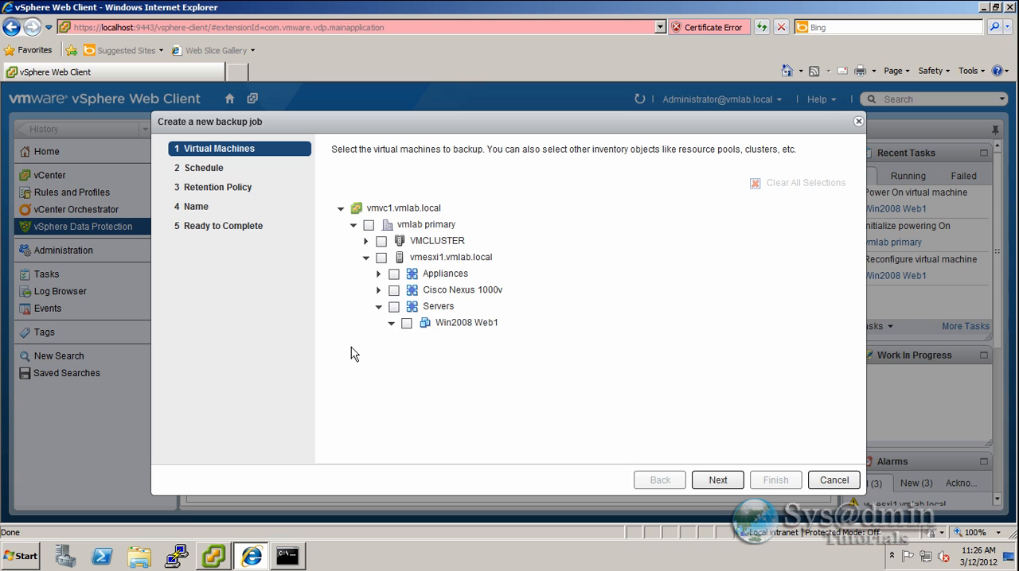
click(407, 323)
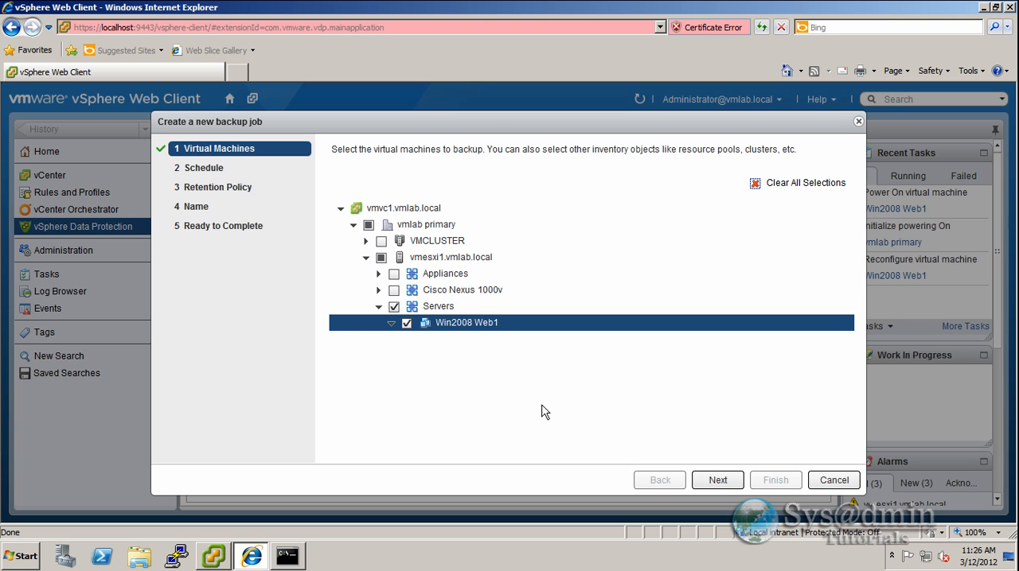
click(732, 483)
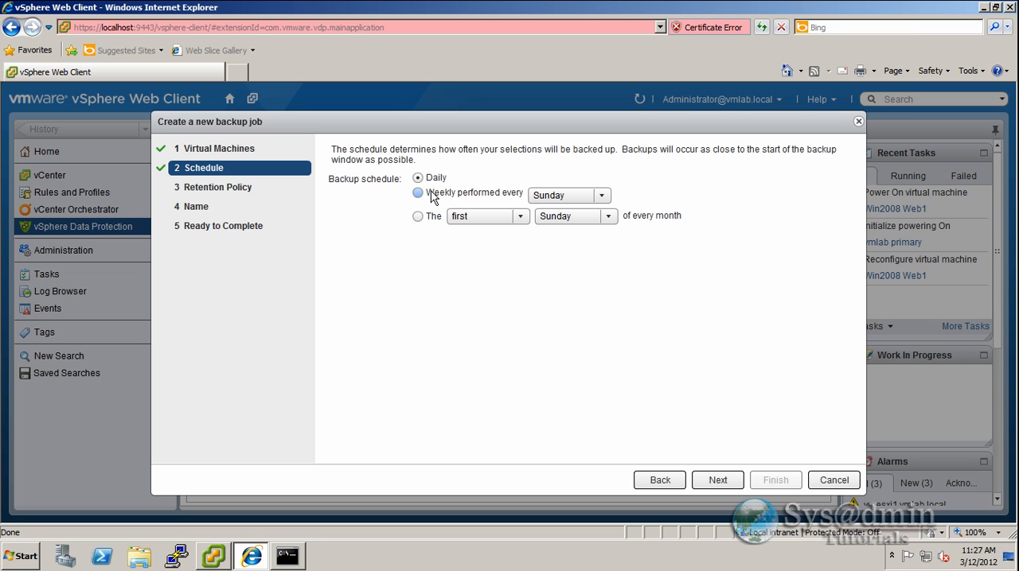
- Try the monthly backup schedule option set to the first Sunday of every month
click(418, 217)
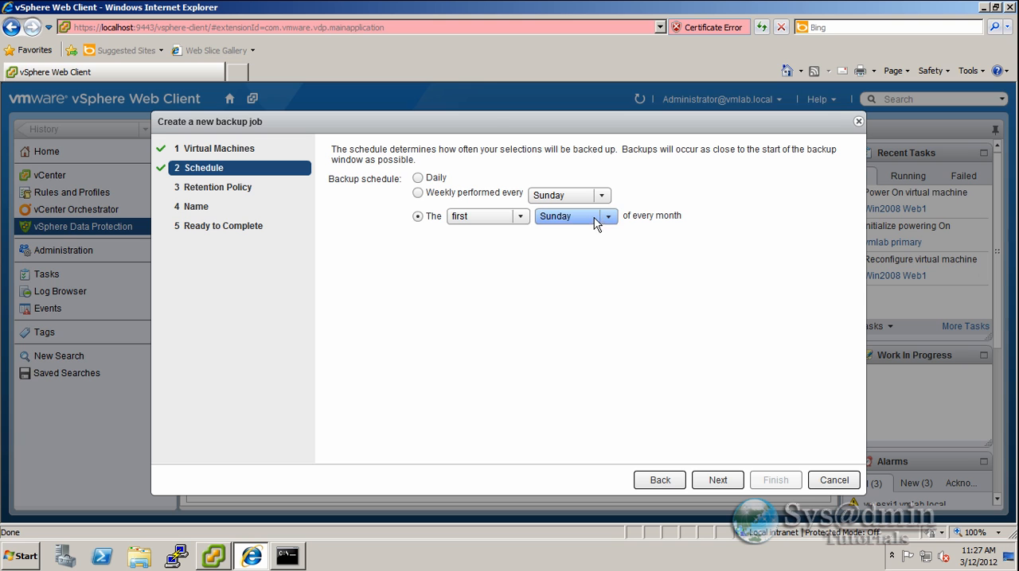
click(513, 218)
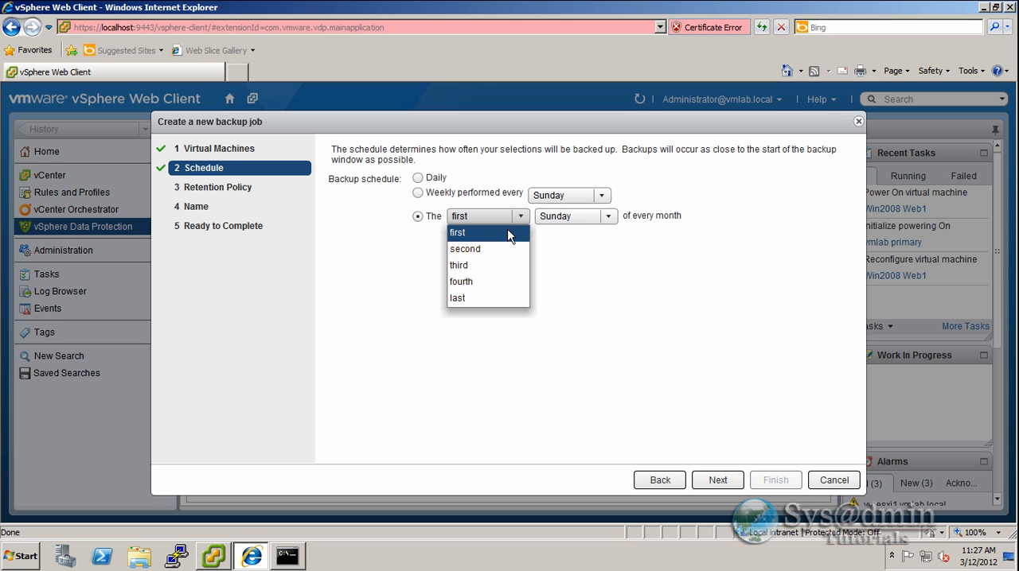
click(485, 232)
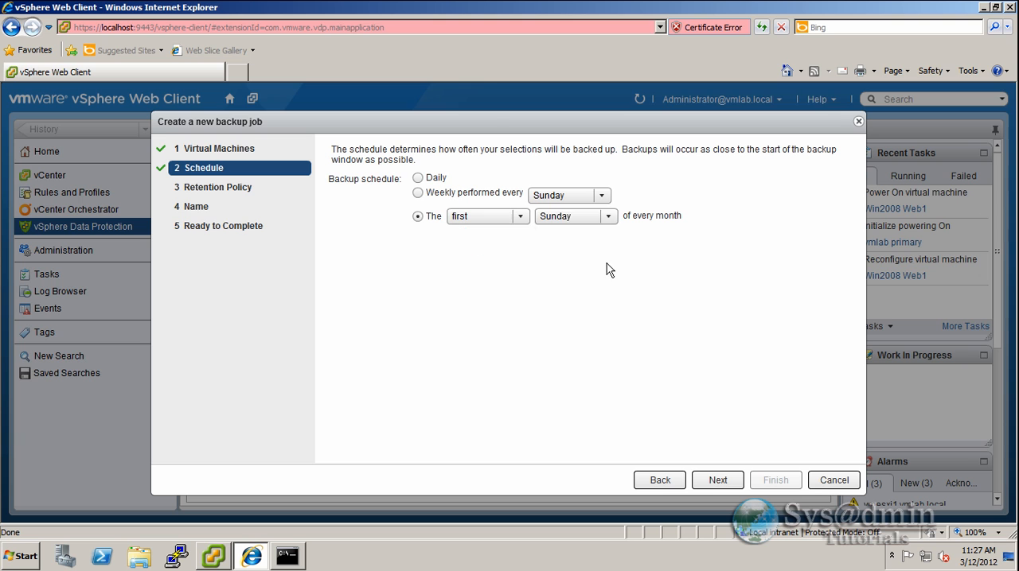
click(608, 217)
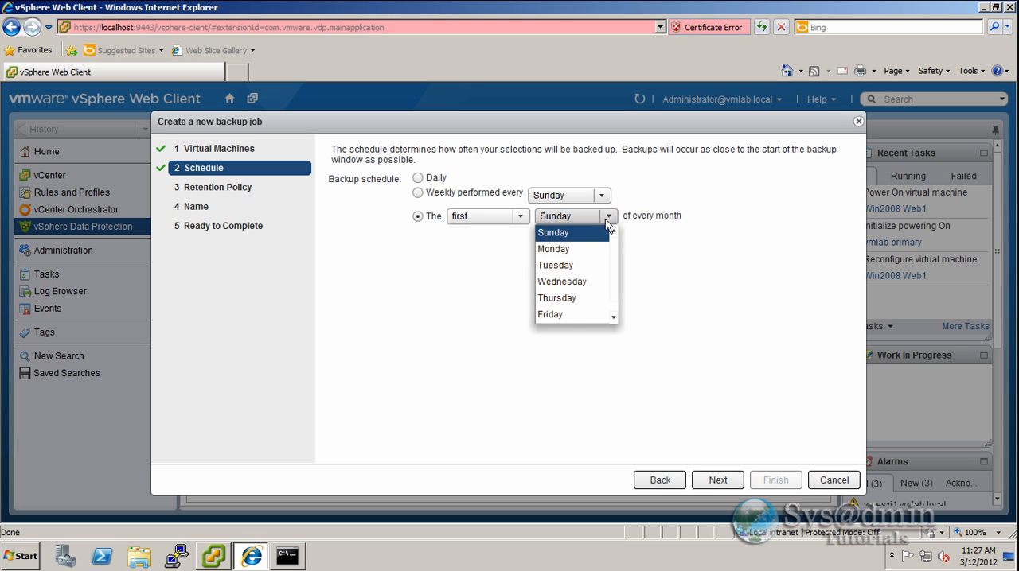
click(721, 262)
- Set the backup schedule to Daily and continue to the retention policy
click(418, 178)
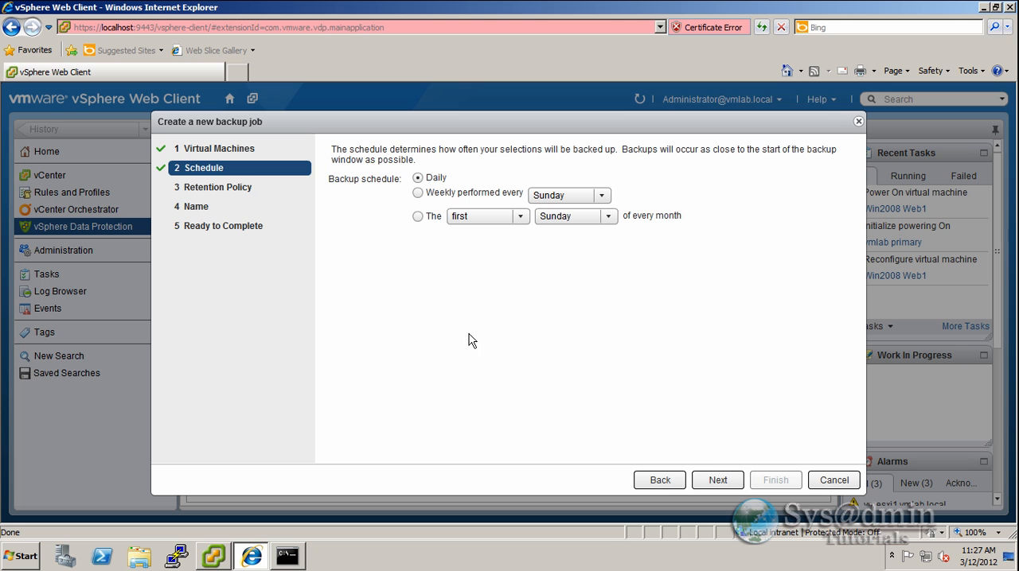
click(719, 480)
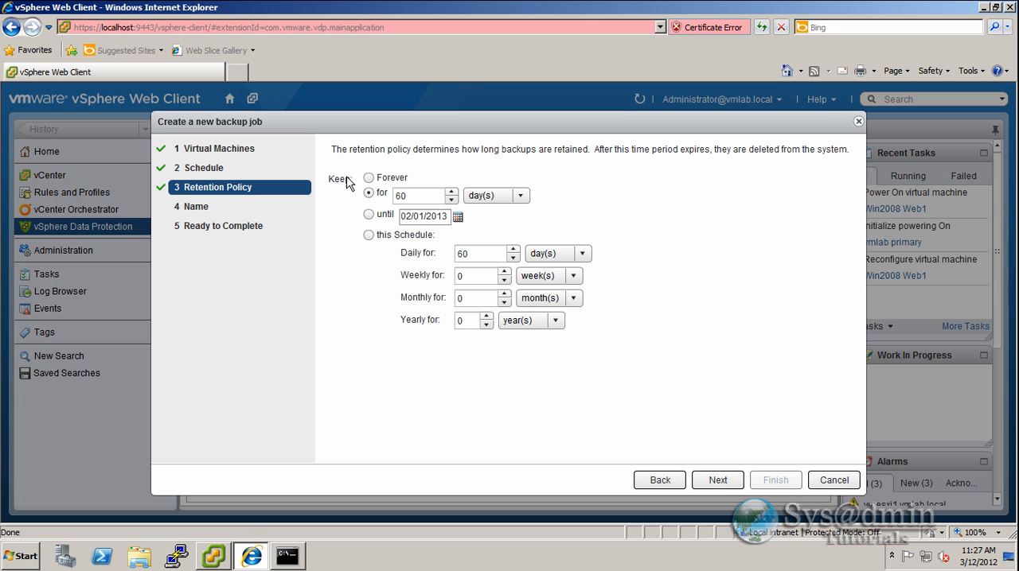
- Examine the retention policy's time-unit choices for the custom schedule while keeping the fixed period of 60 days selected
click(366, 192)
click(581, 253)
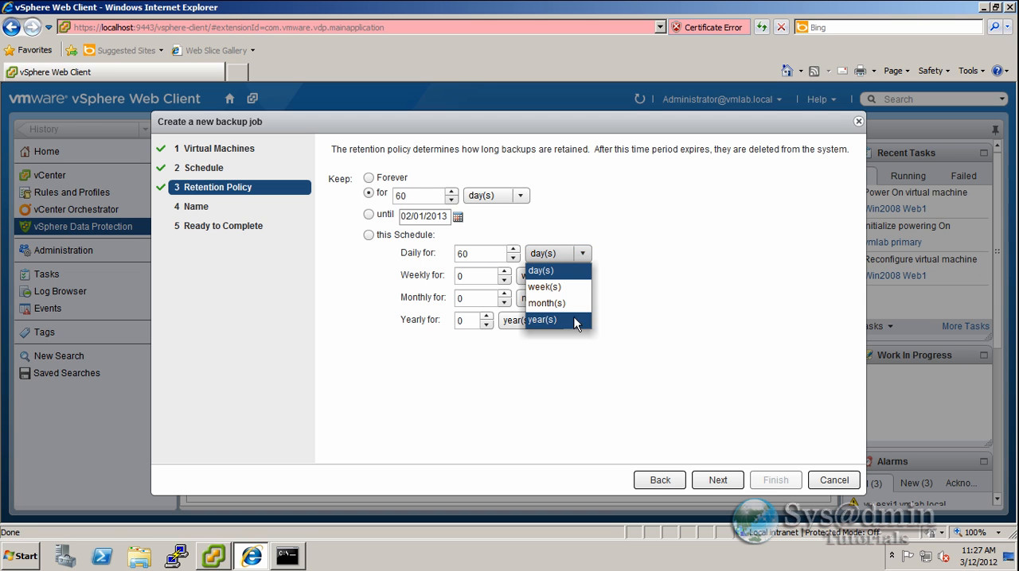
click(590, 271)
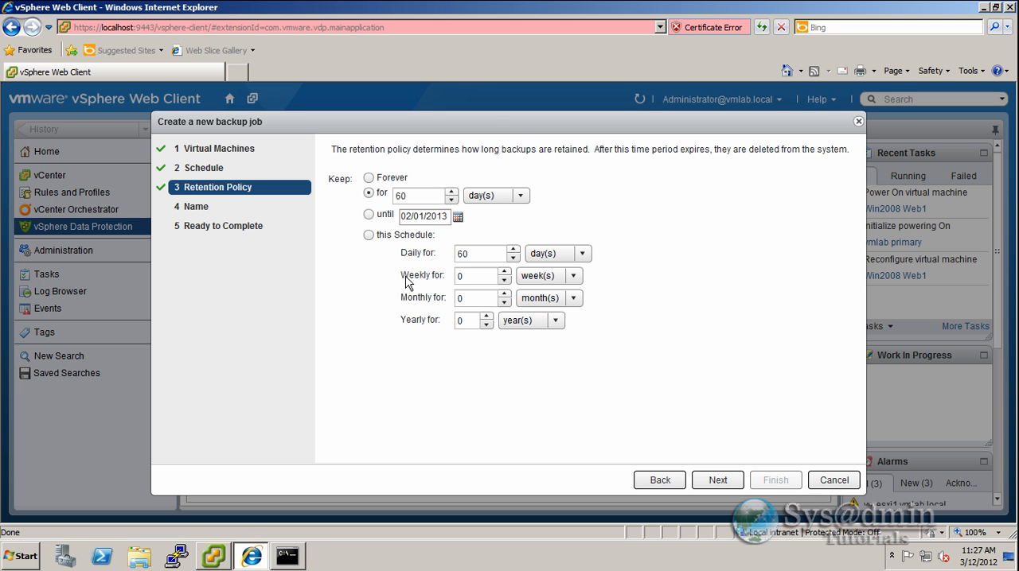
click(583, 273)
click(641, 304)
click(557, 322)
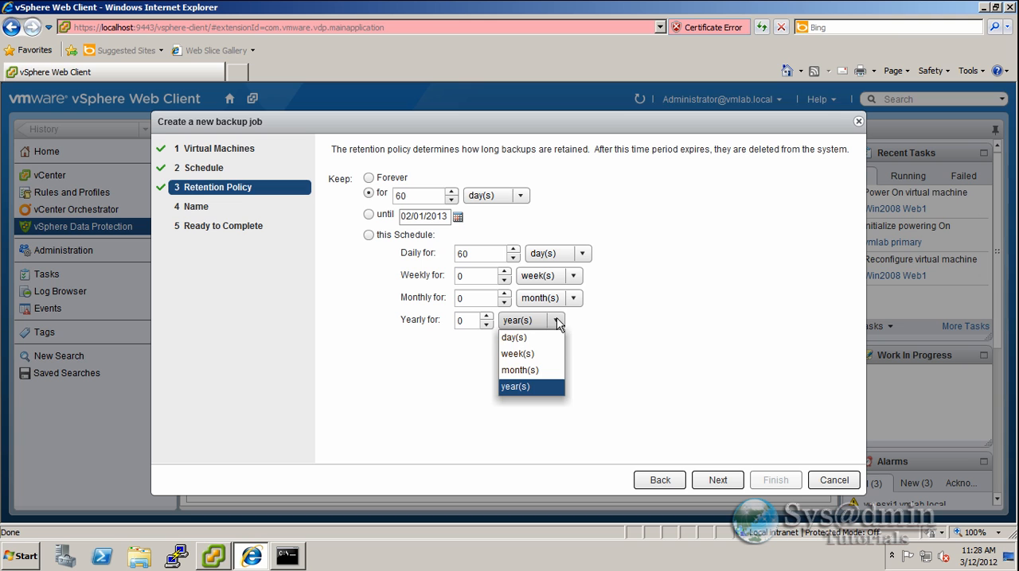
click(557, 322)
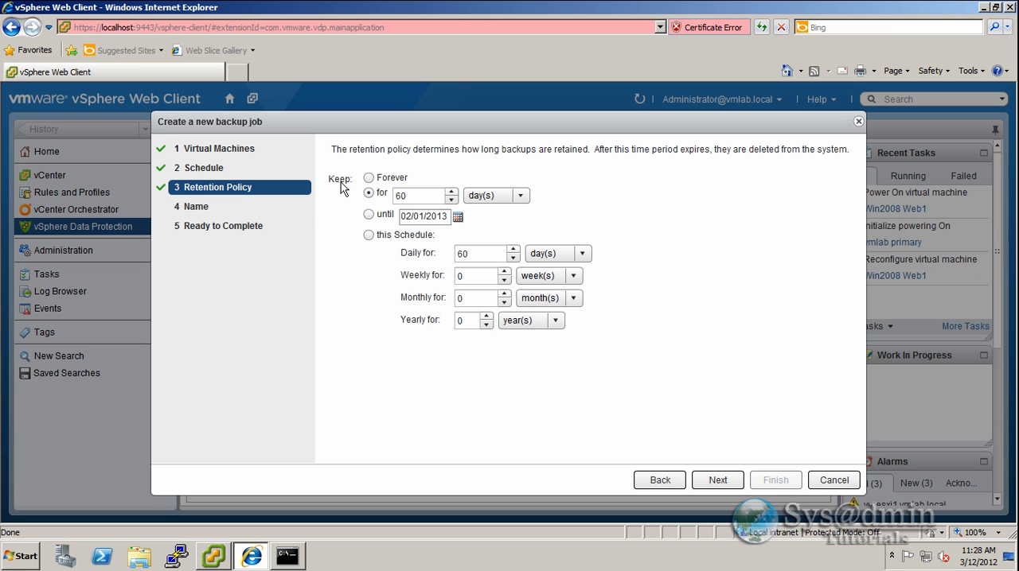
- Set the backup retention period to 1 day and continue to the job name
double_click(414, 196)
text(1)
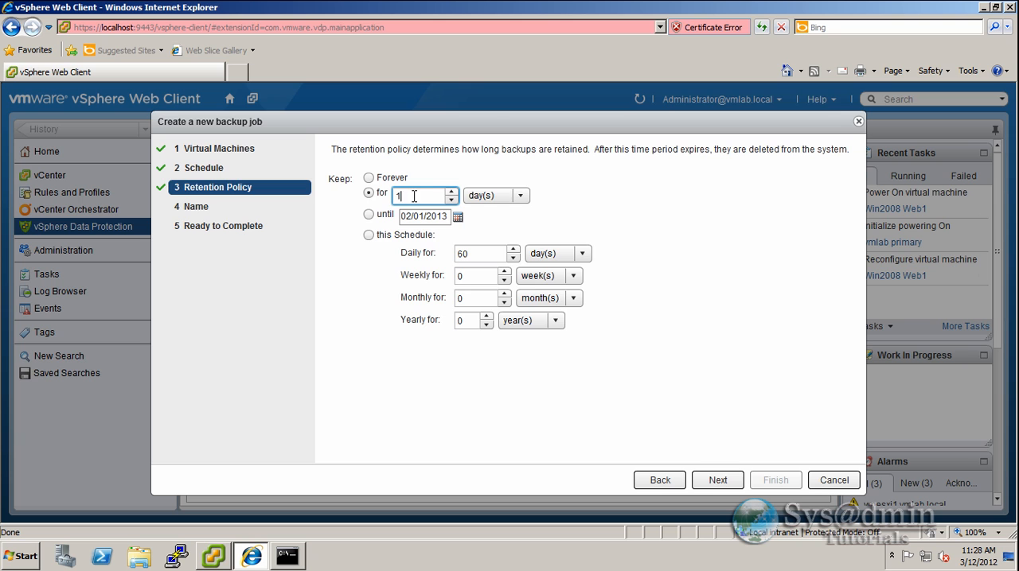
click(717, 480)
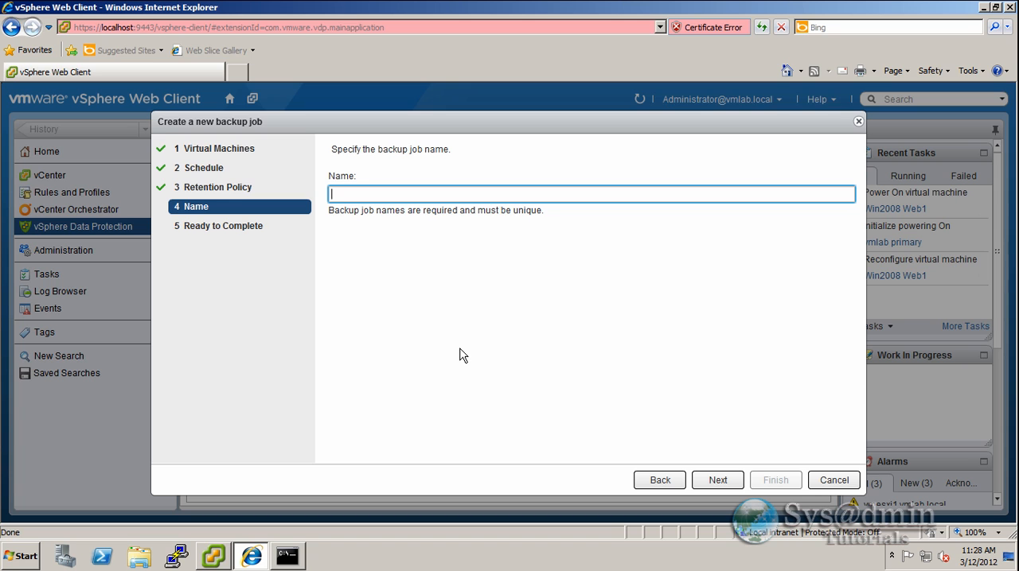
- Name the backup job "Windows 2008 Web1 Backup" and finish creating it
text(Windows 2008 Web1 Backup)
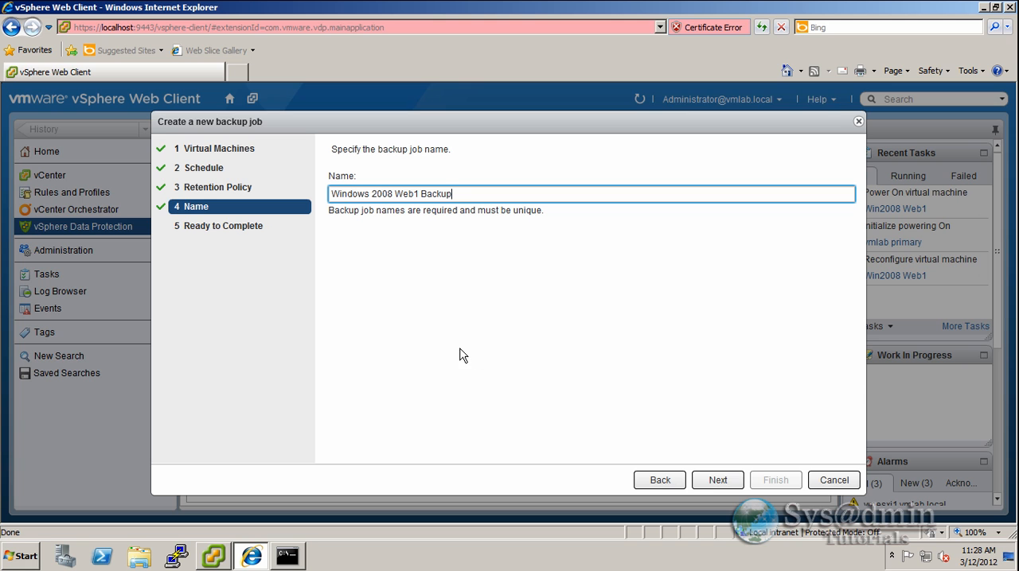
click(720, 480)
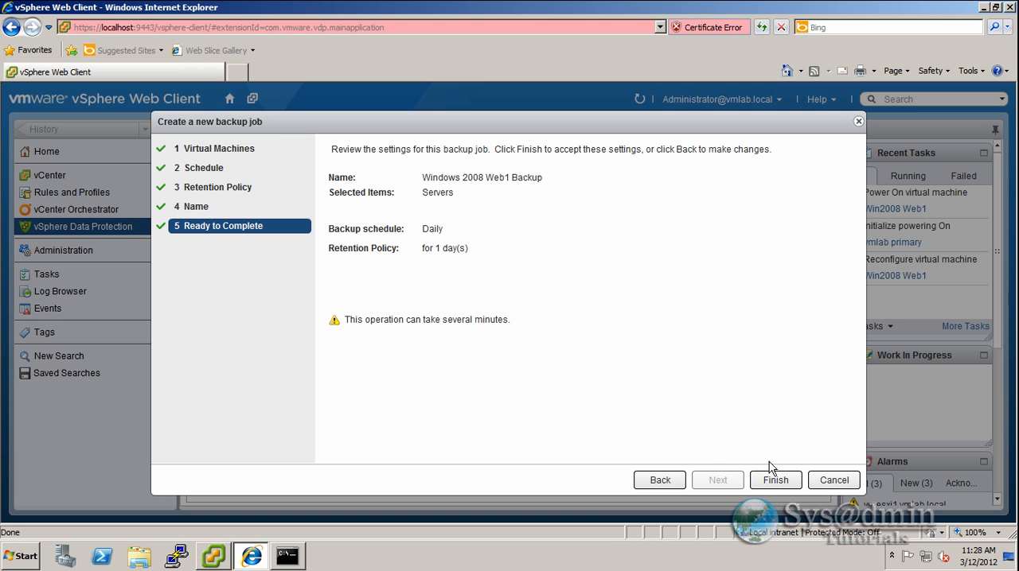
click(783, 482)
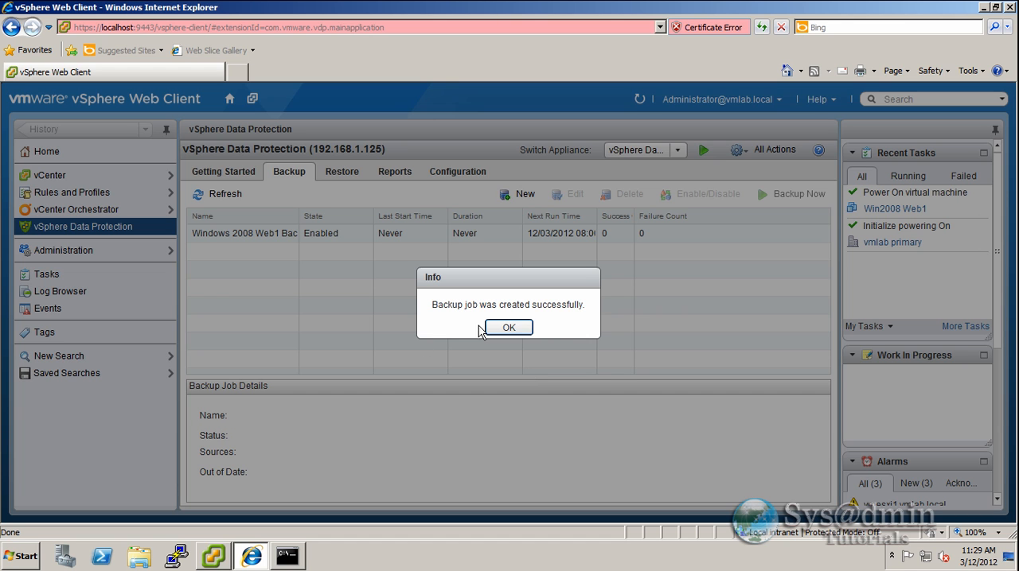
click(522, 327)
- Select the Windows 2008 Web1 Backup job and widen the Name and Next Run Time columns to show their full contents
click(267, 237)
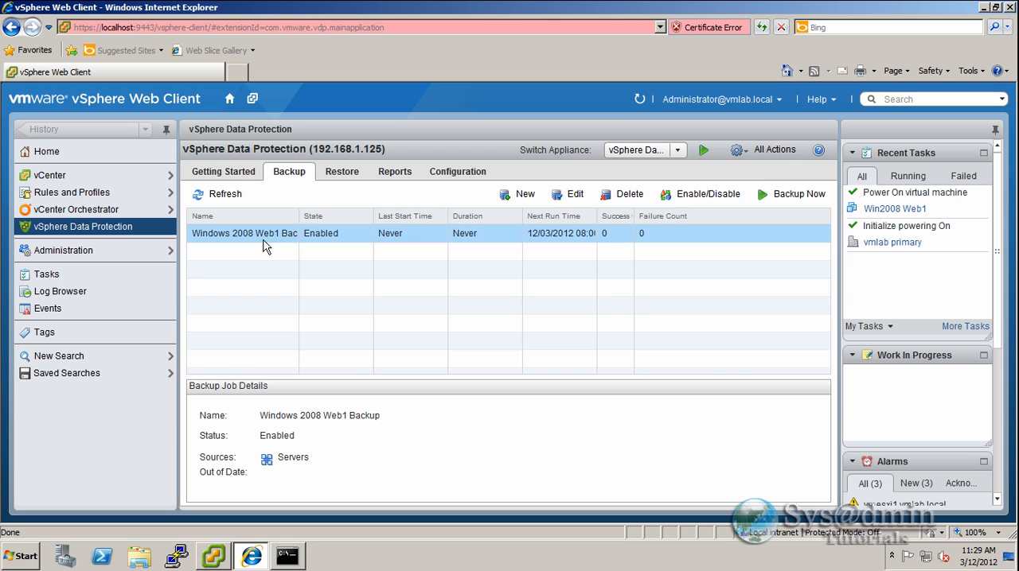
drag(299, 217, 329, 215)
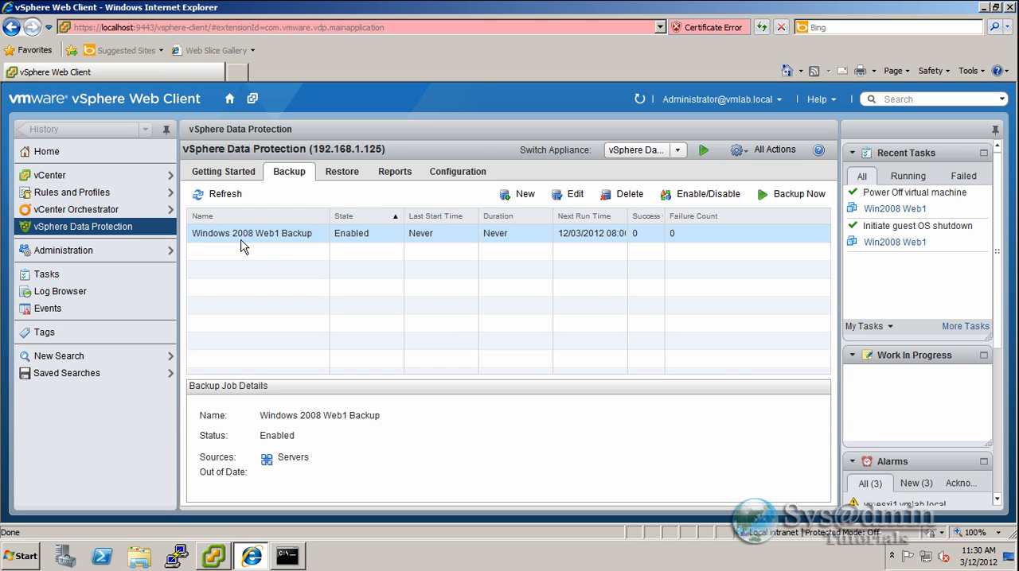
drag(627, 217, 655, 217)
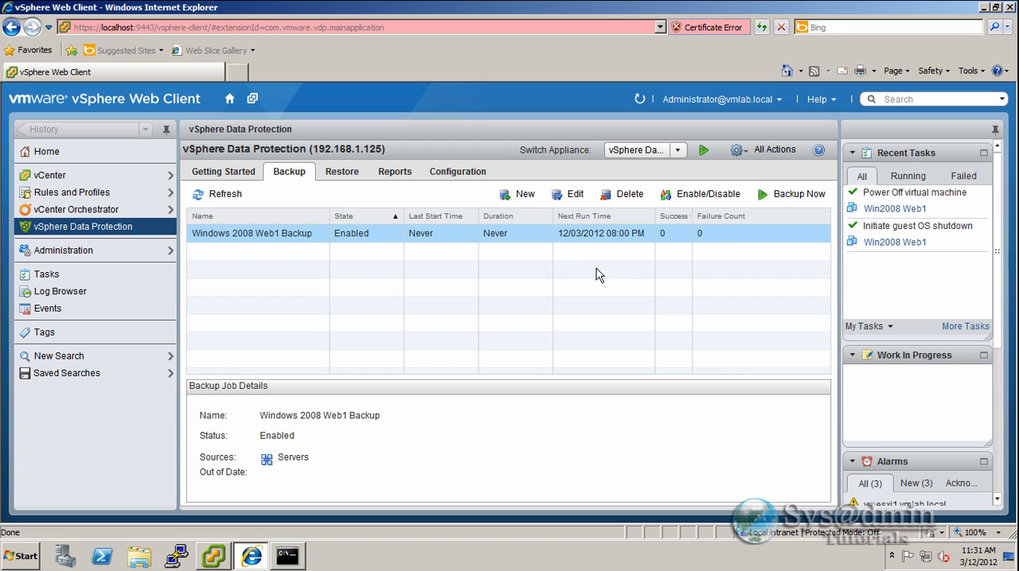
- Run the Windows 2008 Web1 Backup job immediately and acknowledge the request
click(796, 199)
click(847, 214)
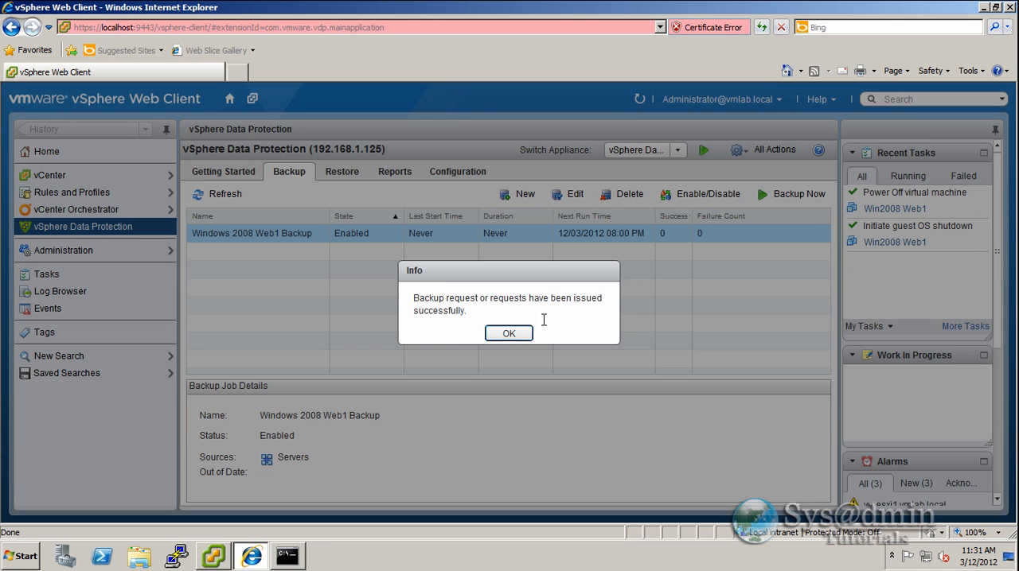
click(515, 335)
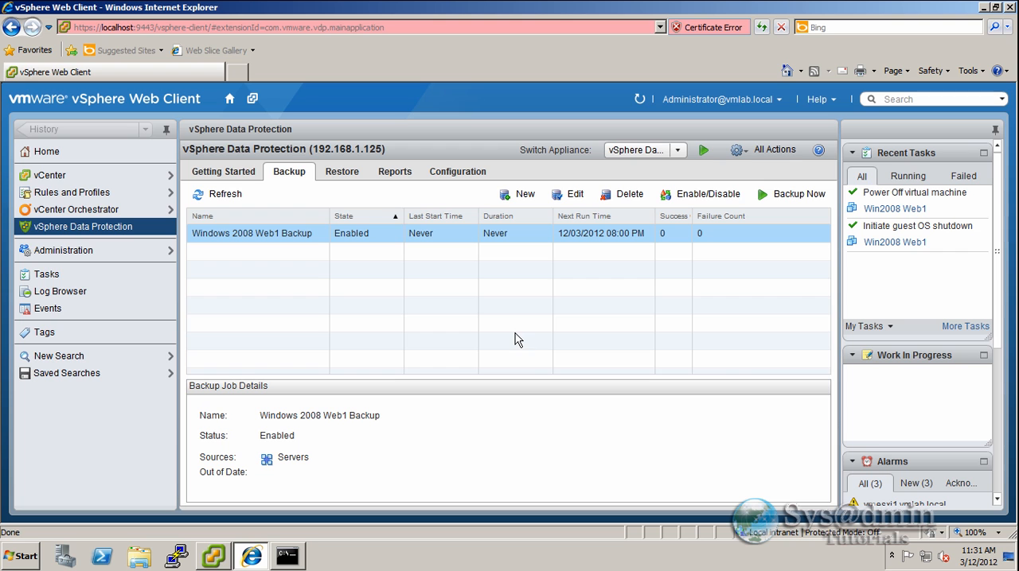
- Check the backup job's progress in the Web Client and the vSphere Client, and review the vSphere Data Protection reports
click(912, 178)
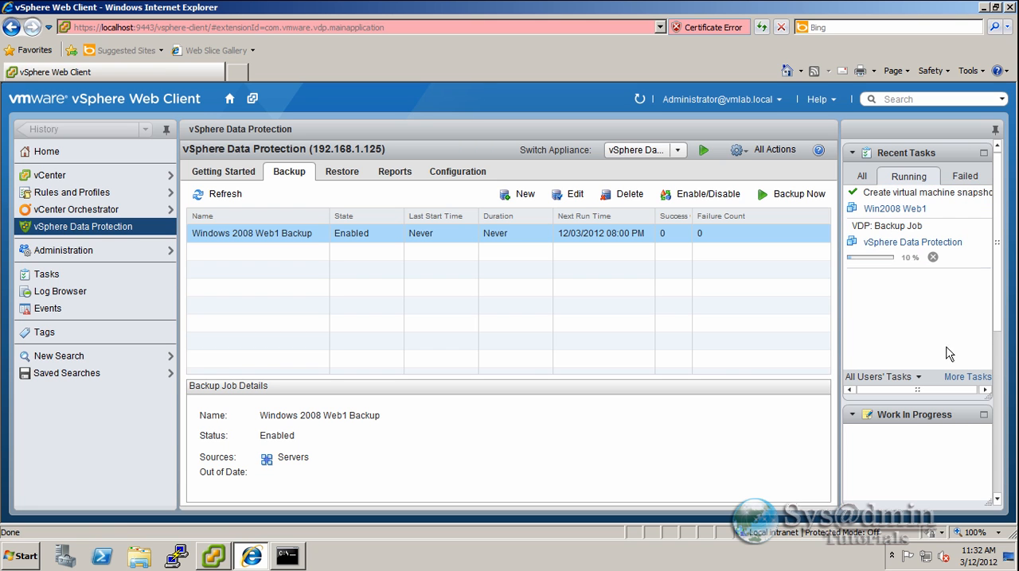
click(212, 556)
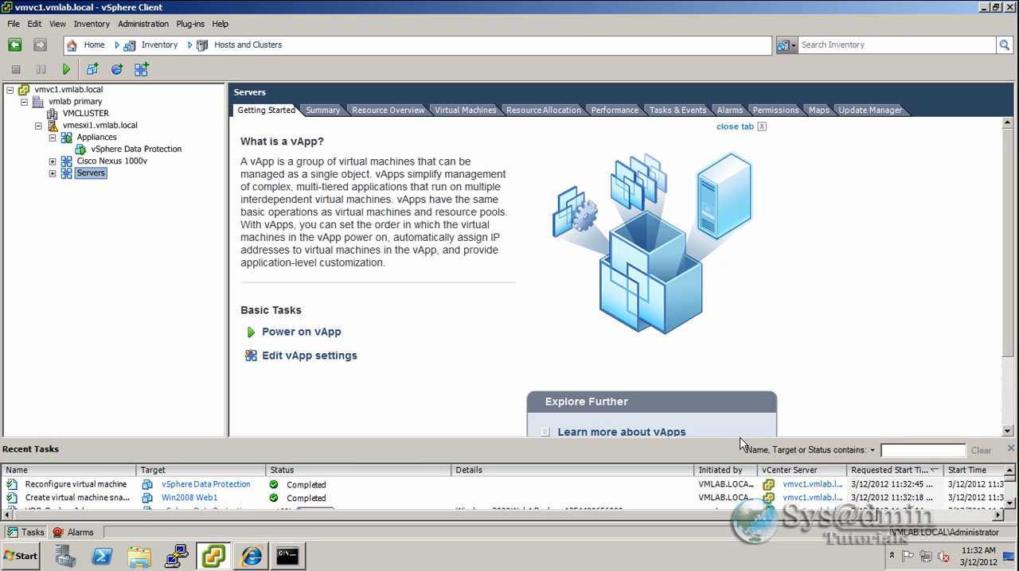
drag(740, 443, 733, 384)
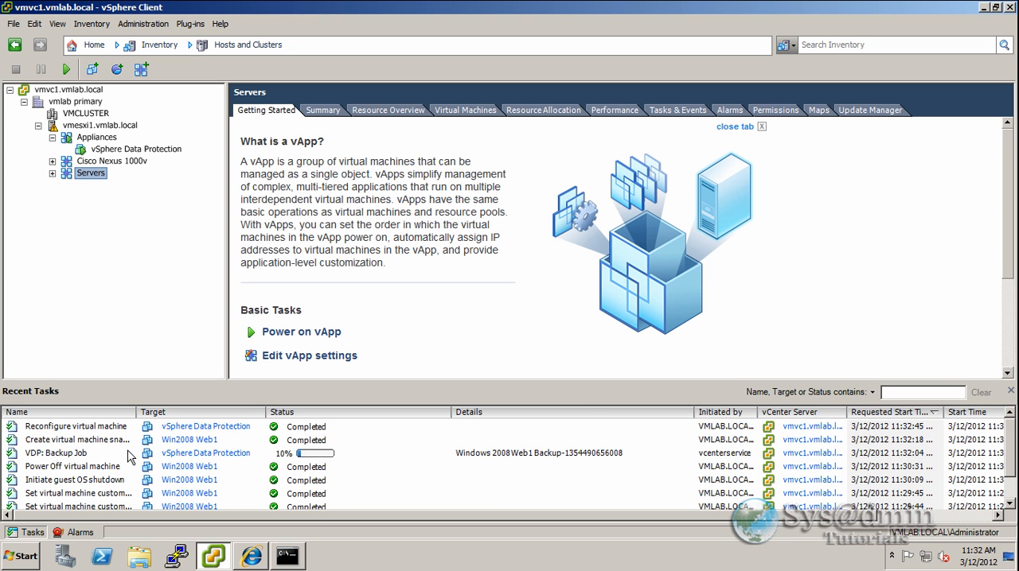
click(373, 457)
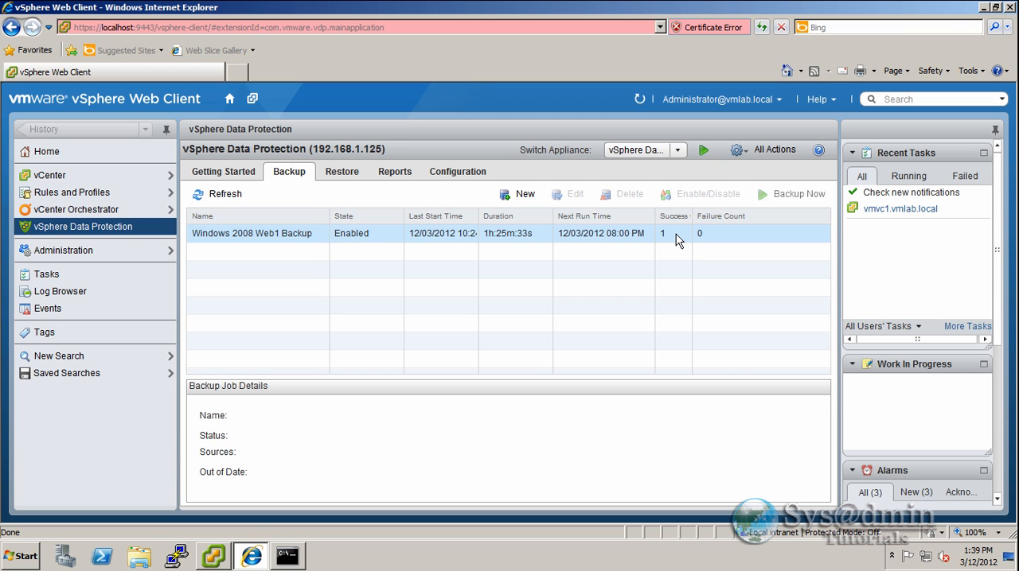
click(404, 176)
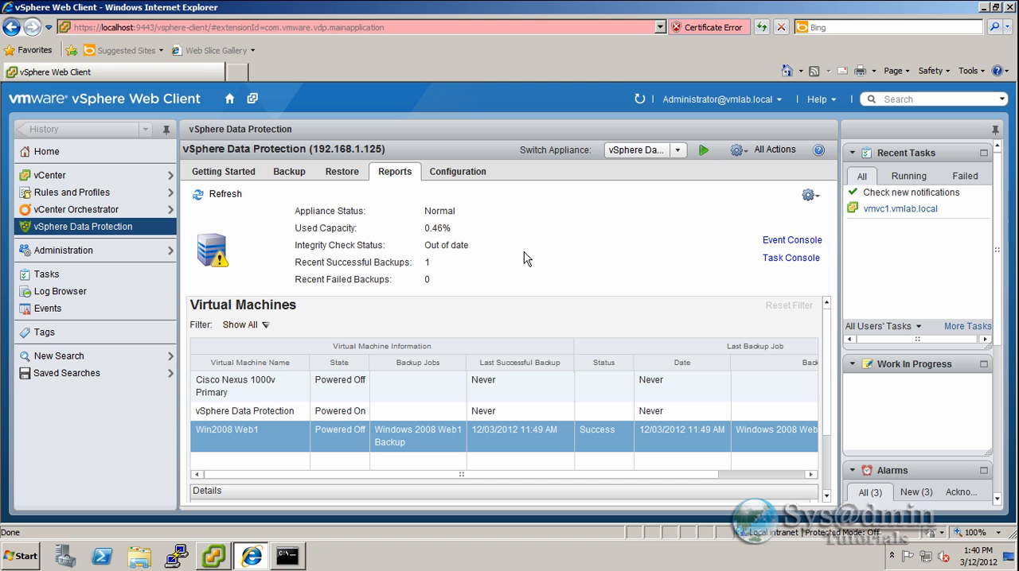
- Switch to the vSphere Client and delete the Win2008 Web1 virtual machine under Servers from disk
click(217, 560)
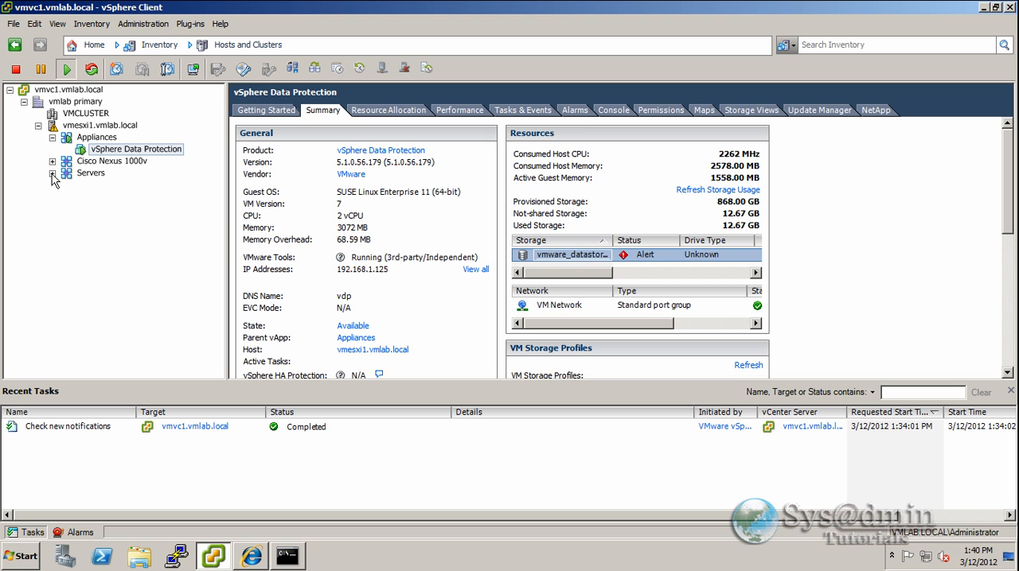
click(51, 174)
click(121, 186)
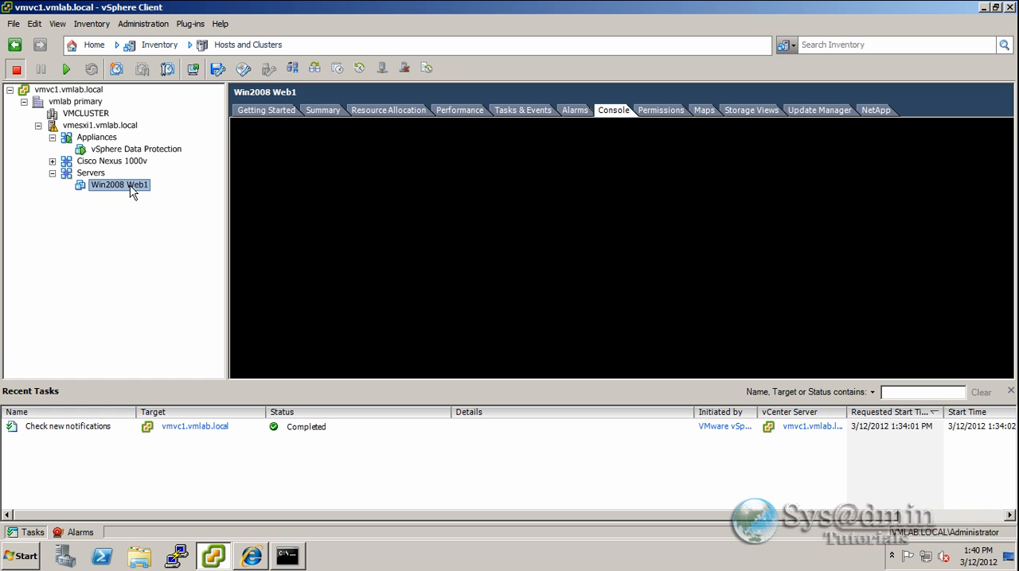
right_click(132, 193)
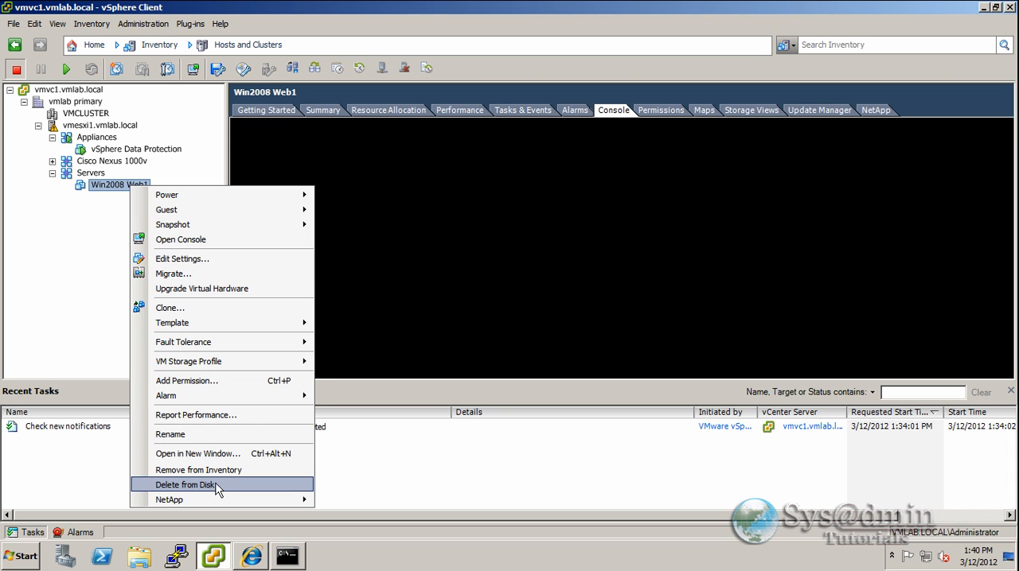
click(186, 485)
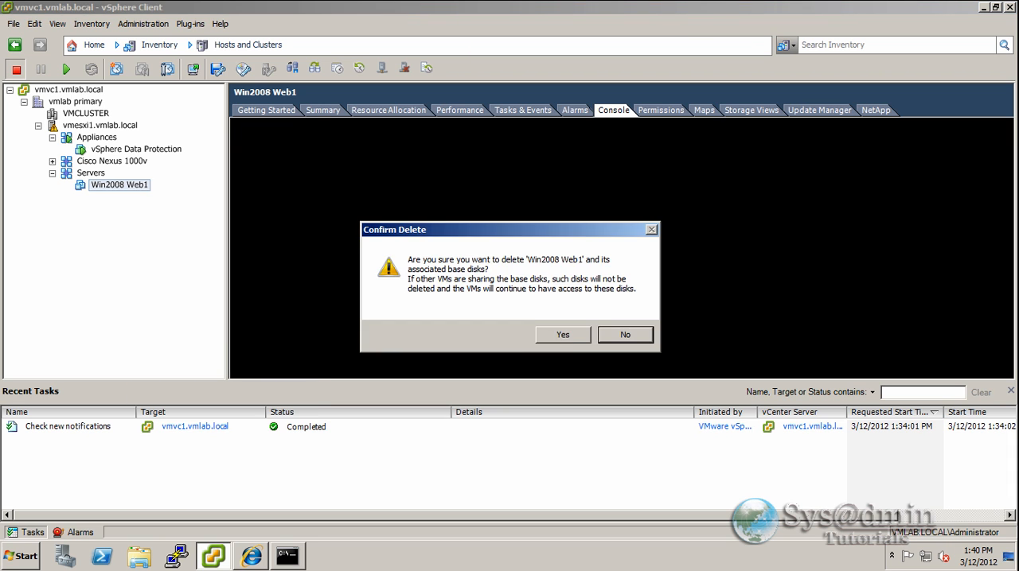
click(564, 336)
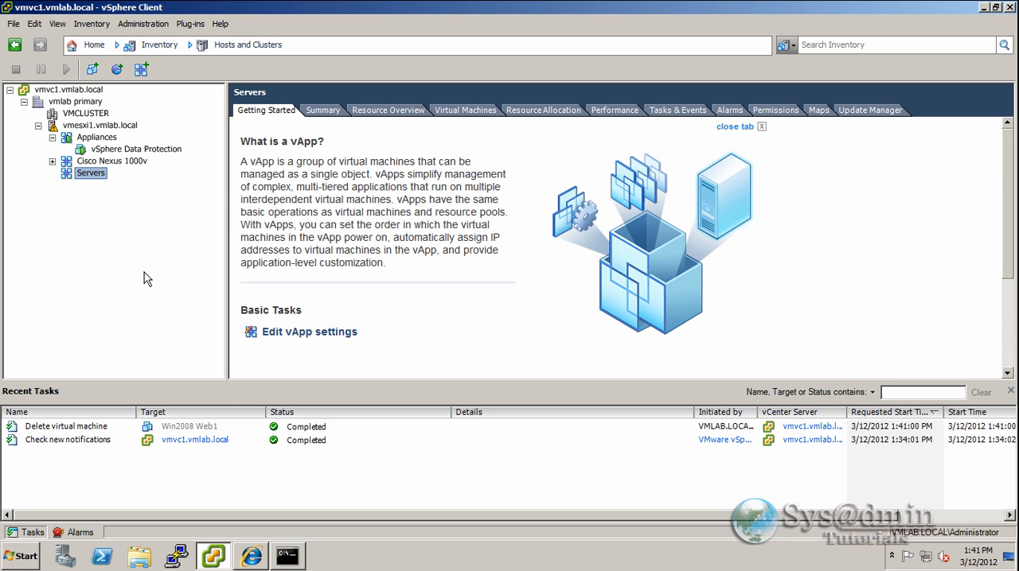
- Switch back to the vSphere Web Client and list the available restore points for Win2008 Web1
click(253, 558)
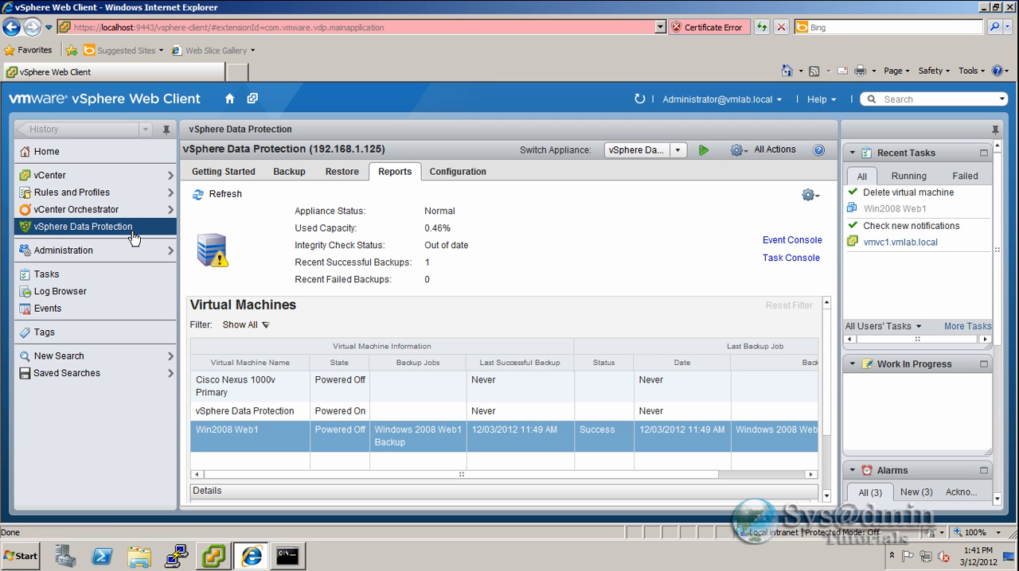
click(342, 172)
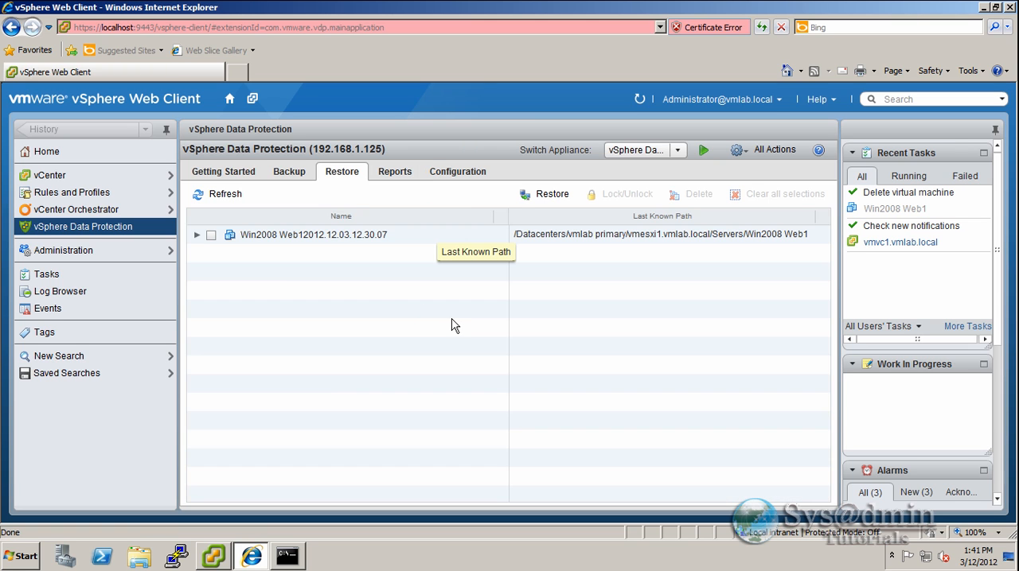
click(203, 239)
click(195, 236)
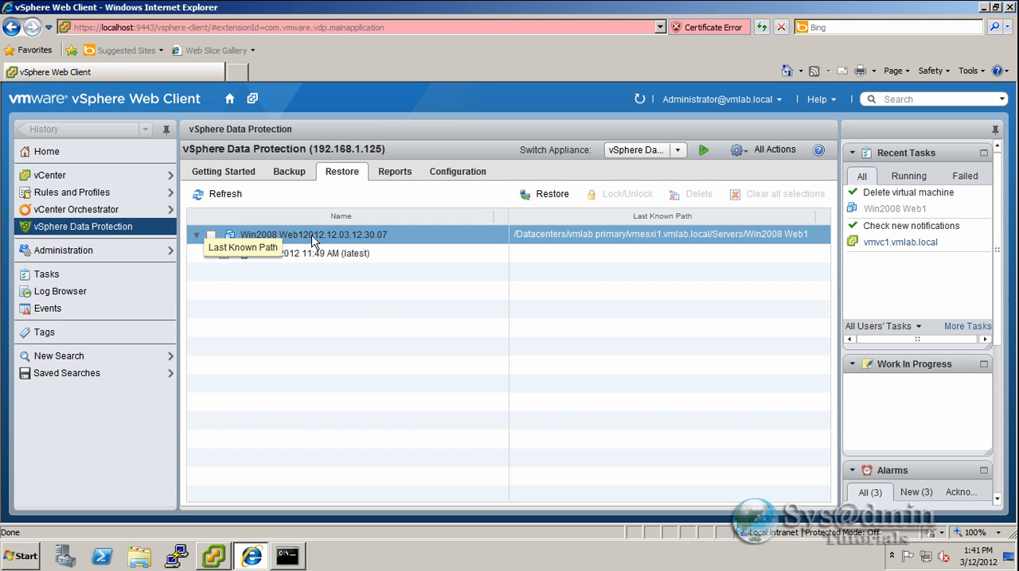
click(459, 255)
click(454, 289)
click(343, 236)
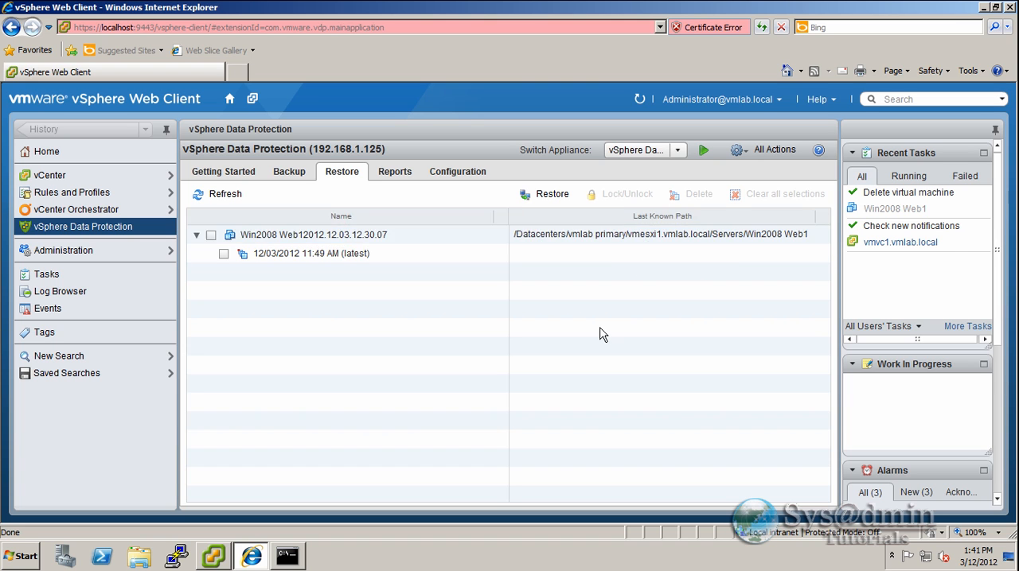
- Start a restore of Win2008 Web1 from its latest restore point, 12/03/2012 11:49 AM, and continue to the restore options
click(211, 235)
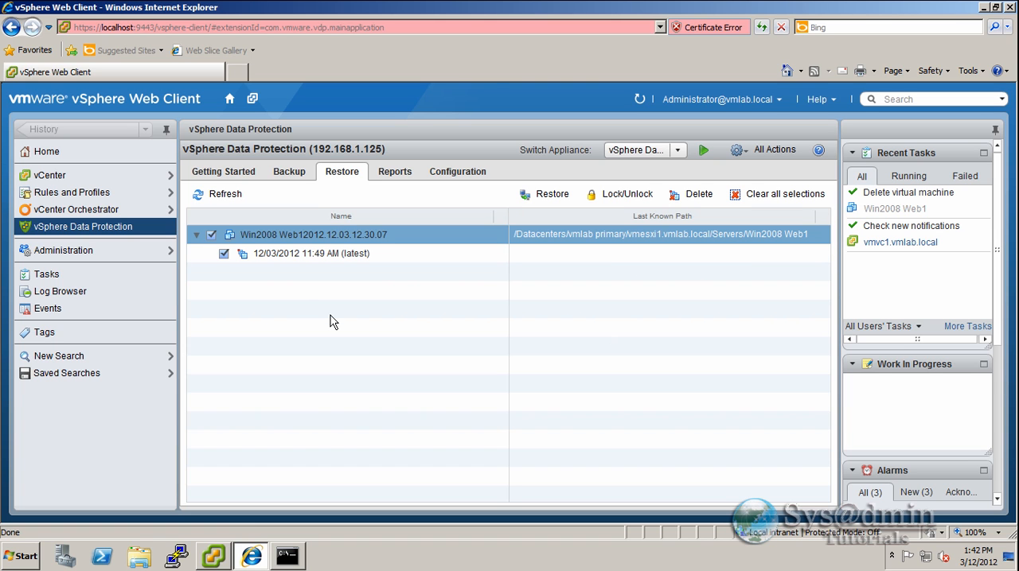
click(549, 194)
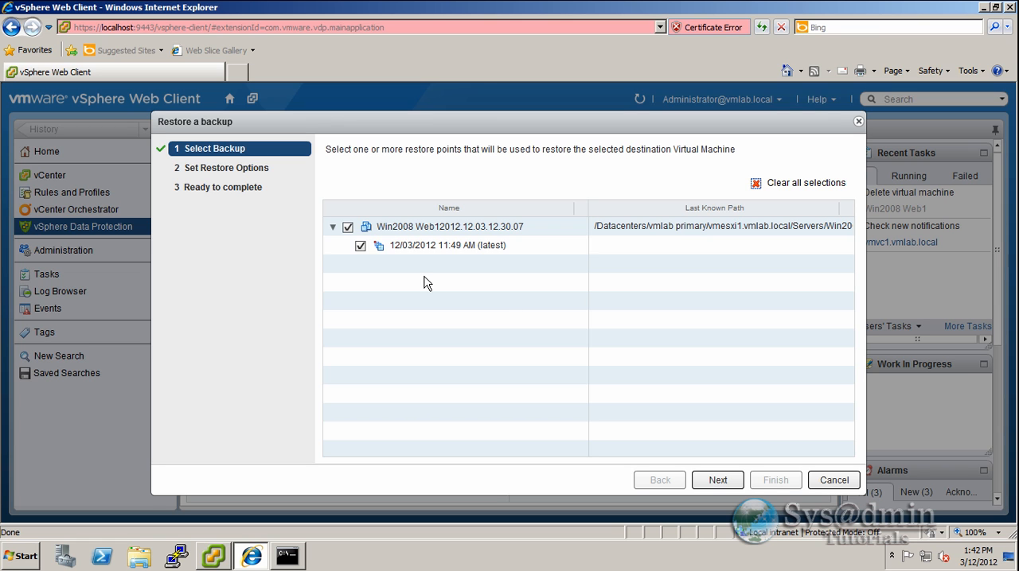
click(401, 249)
click(717, 480)
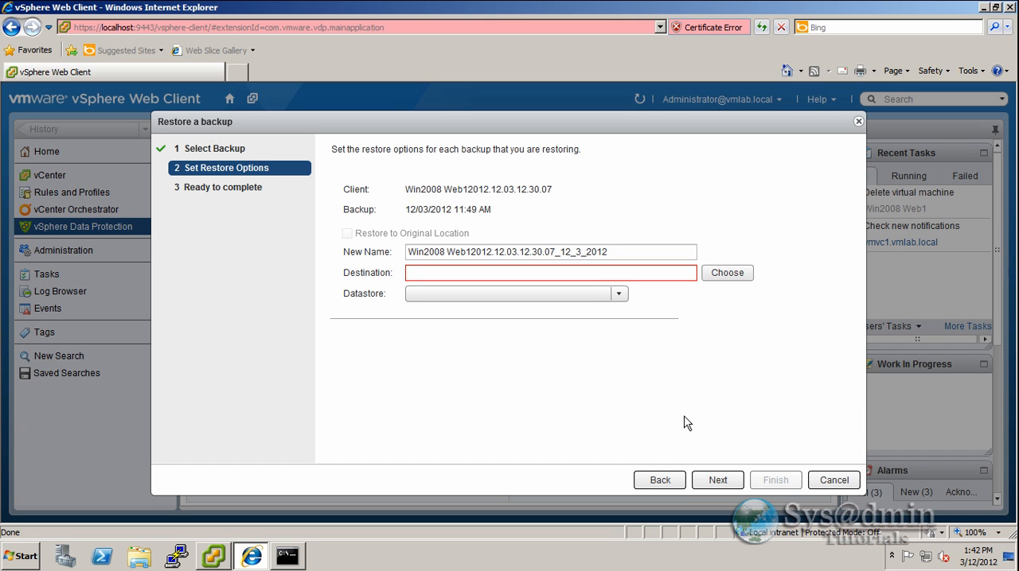
- Set the restore destination to Servers on vmesxi1.vmlab.local in vmlab primary, using the vmware_datastore1 datastore
click(728, 275)
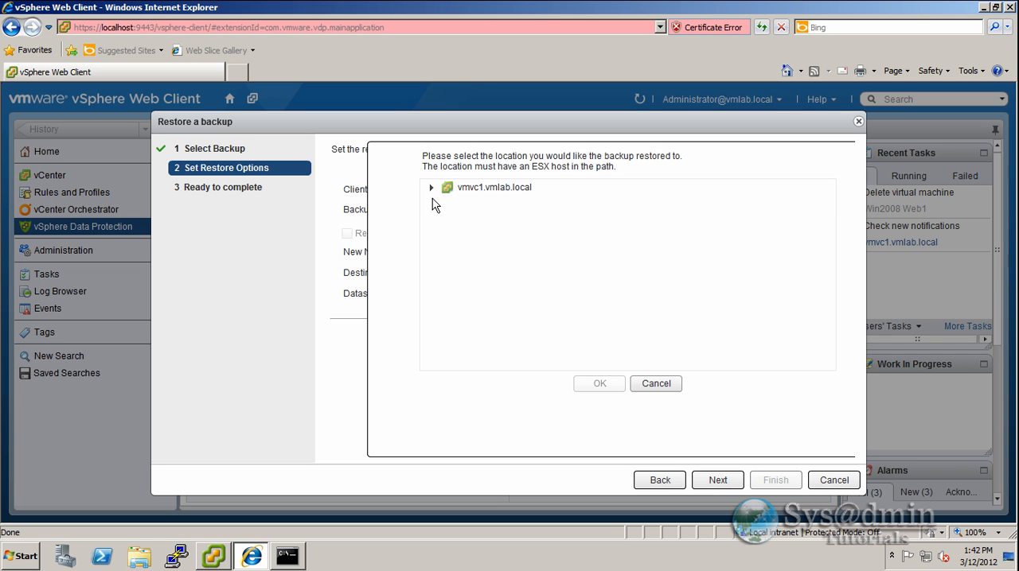
click(432, 189)
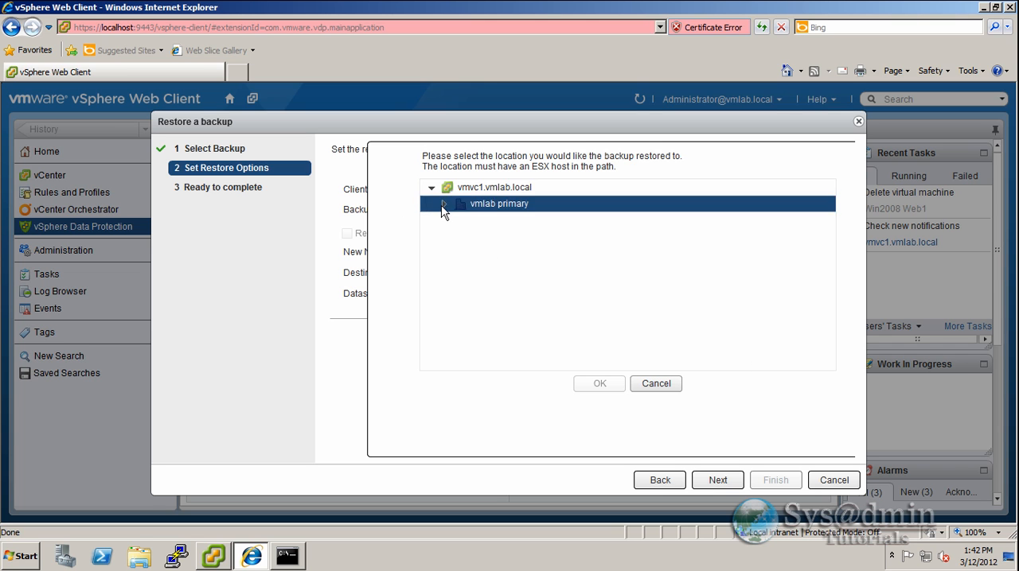
click(443, 206)
click(456, 236)
click(514, 291)
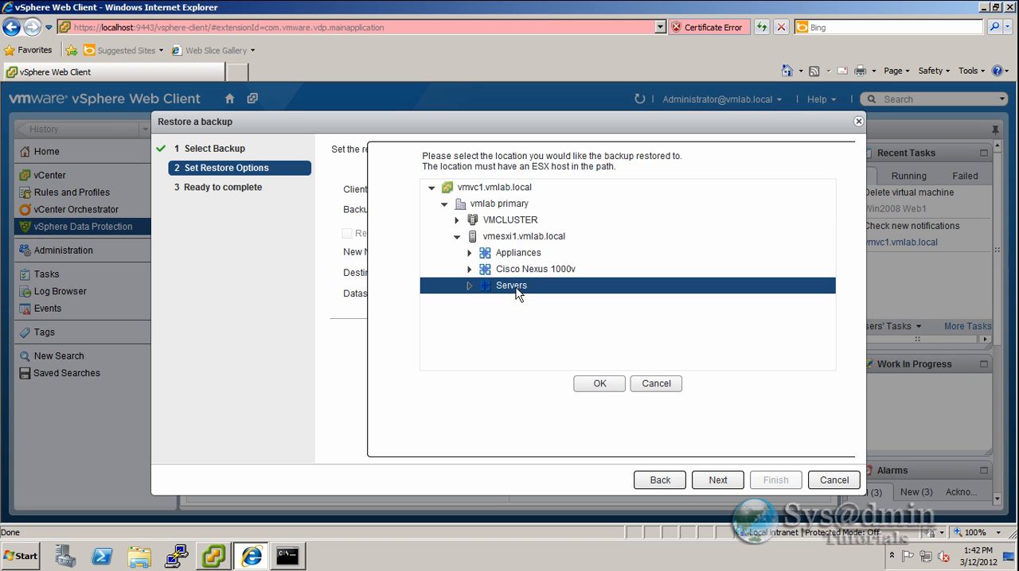
click(473, 286)
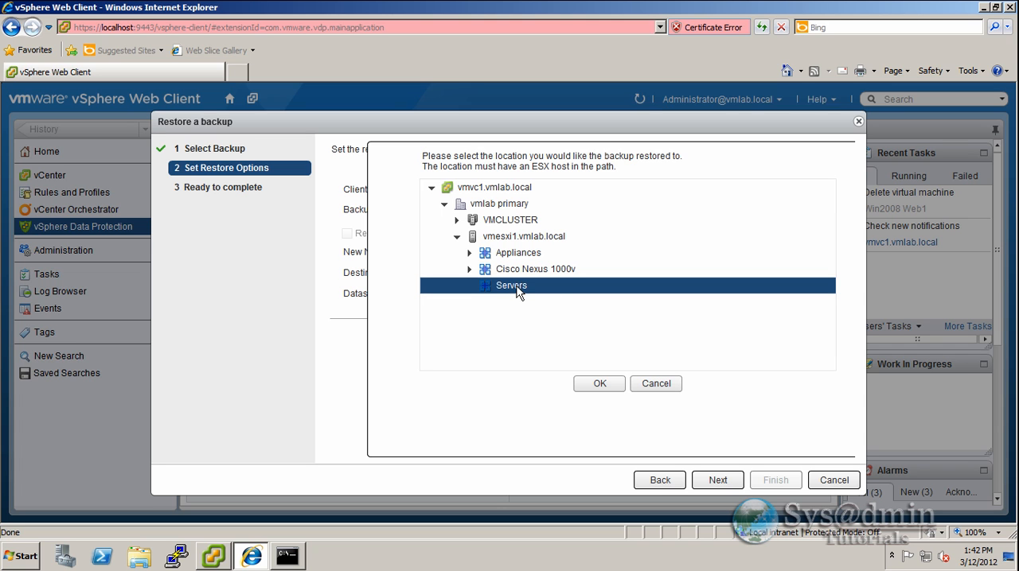
click(605, 384)
click(619, 294)
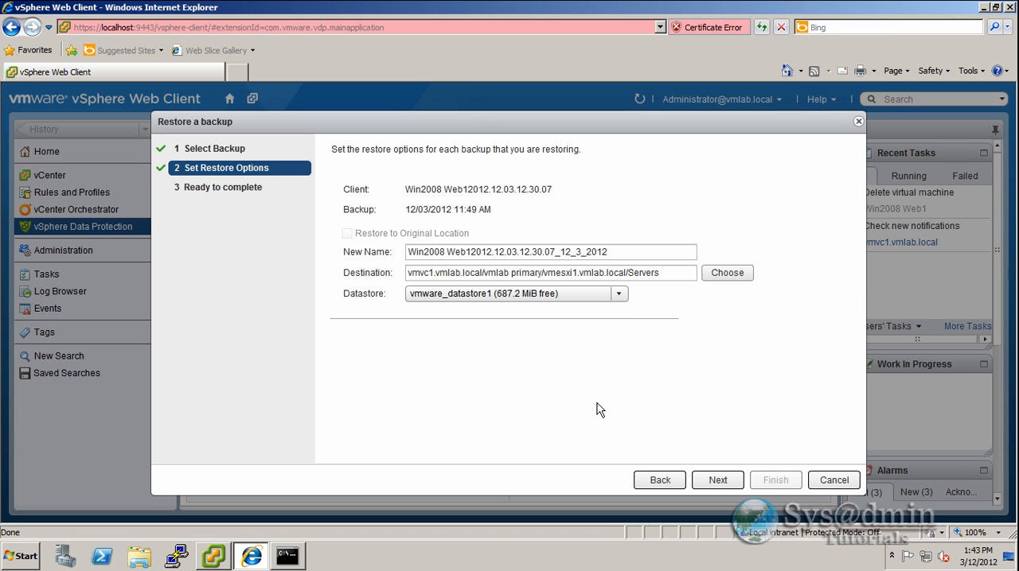
- Submit the restore request for the new virtual machine and acknowledge its initiation
click(724, 477)
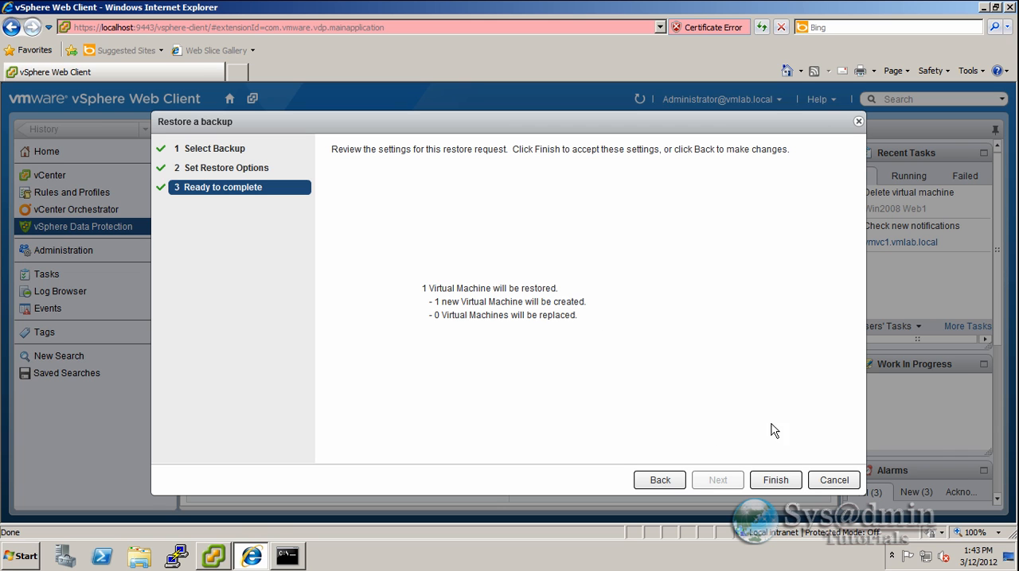
click(775, 480)
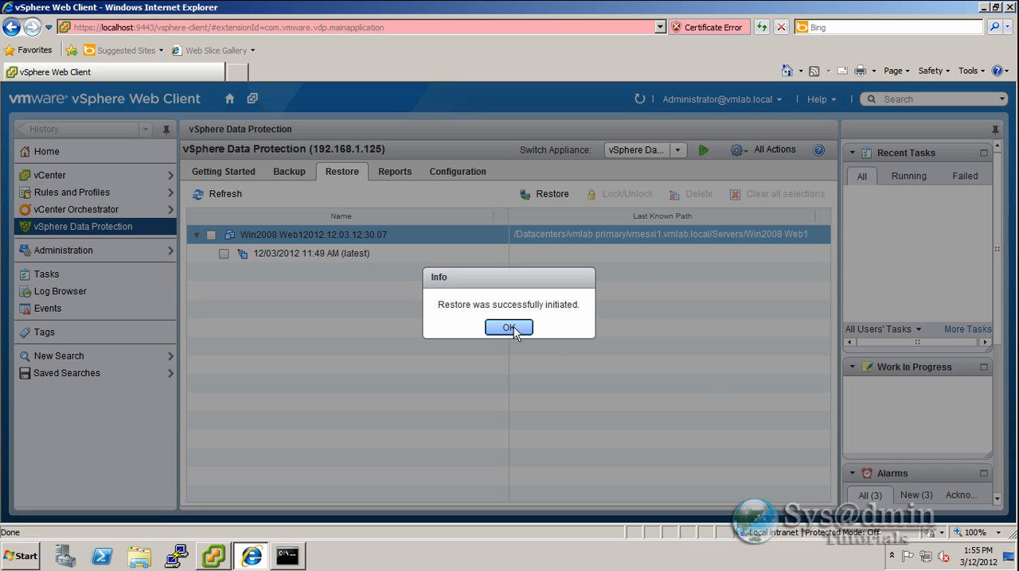
click(509, 328)
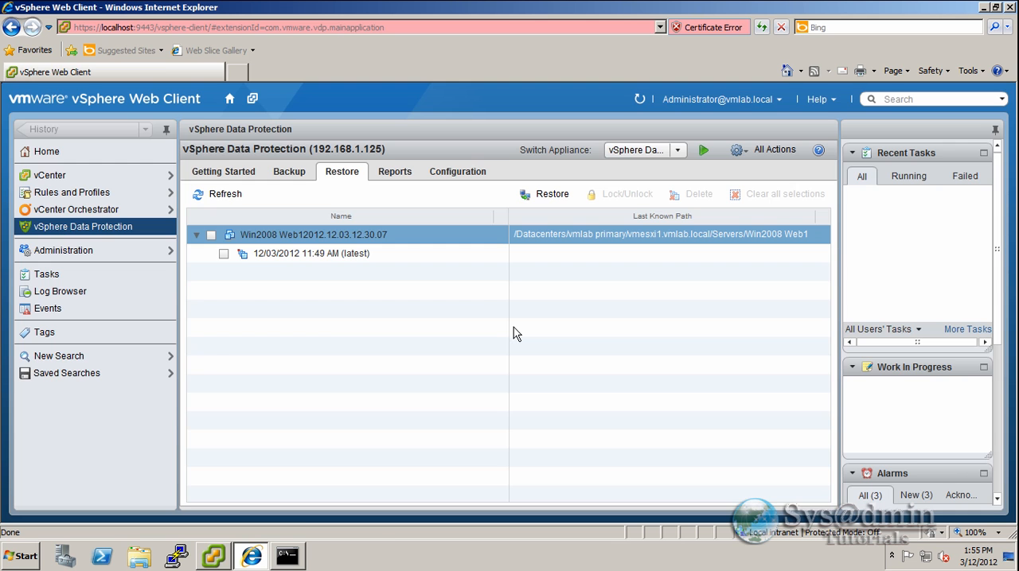
- Switch to the vSphere Client and select the restored Win2008 Web1 virtual machine under Servers
click(217, 557)
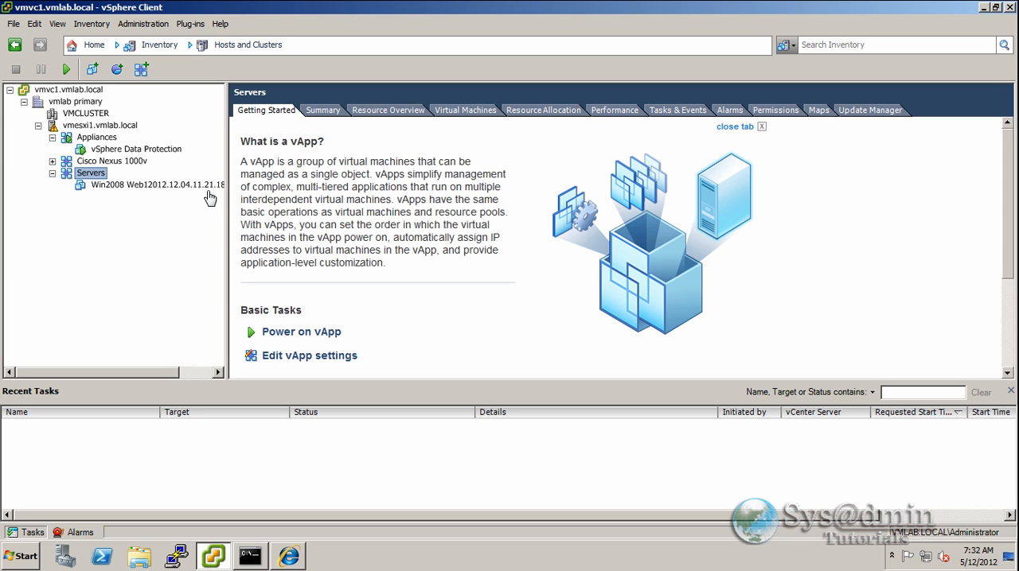
click(157, 185)
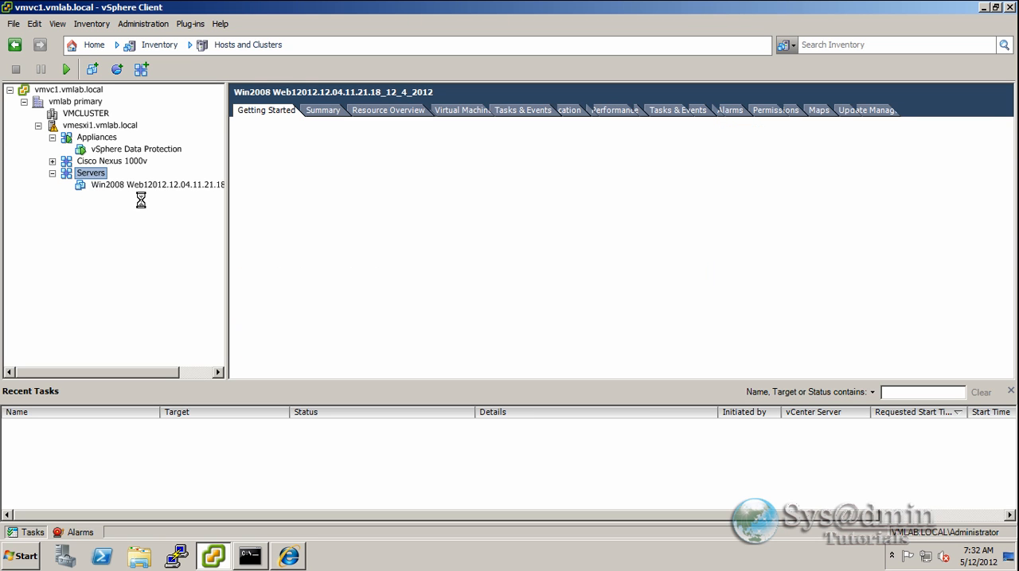